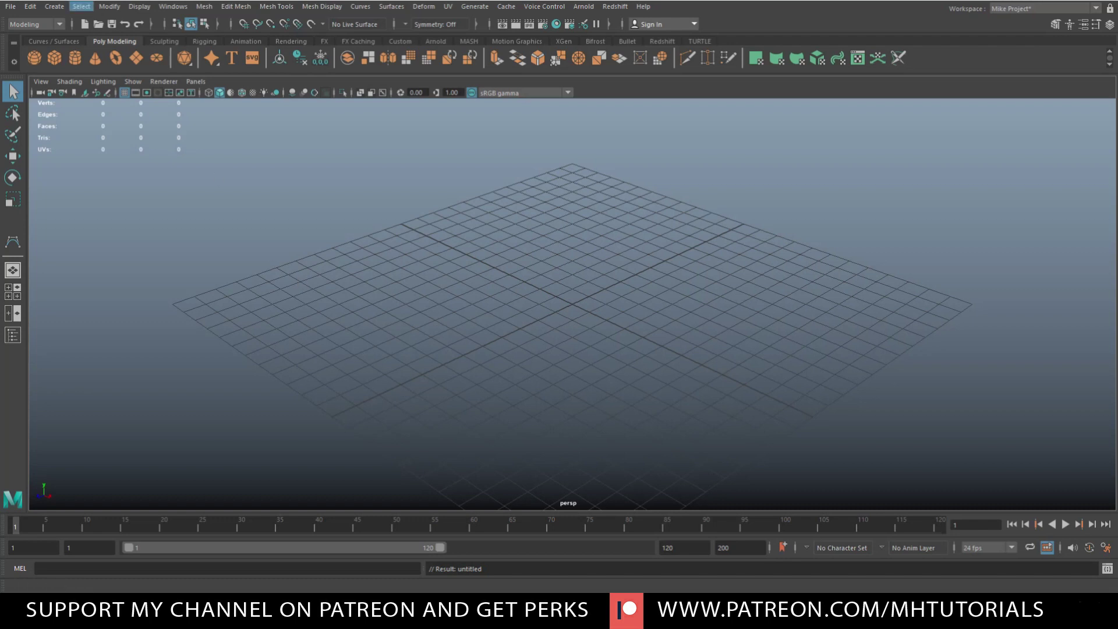
Draw a gently bowed four-point curve along the near side of the grid with the CV Curve Tool.
left_click(55, 6)
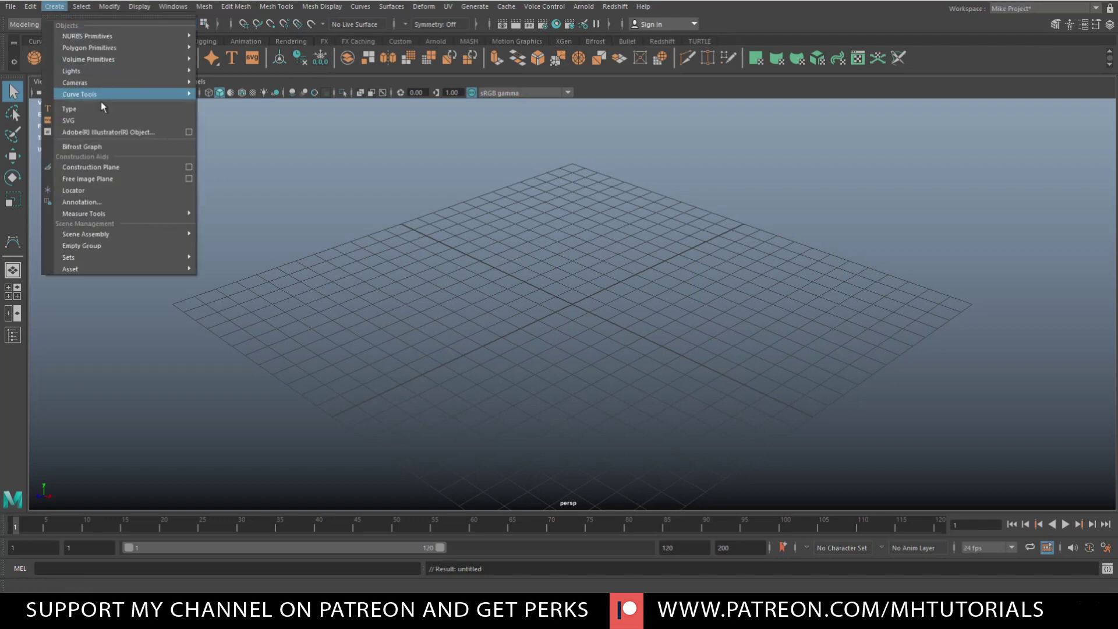
mouse_move(117, 95)
left_click(231, 95)
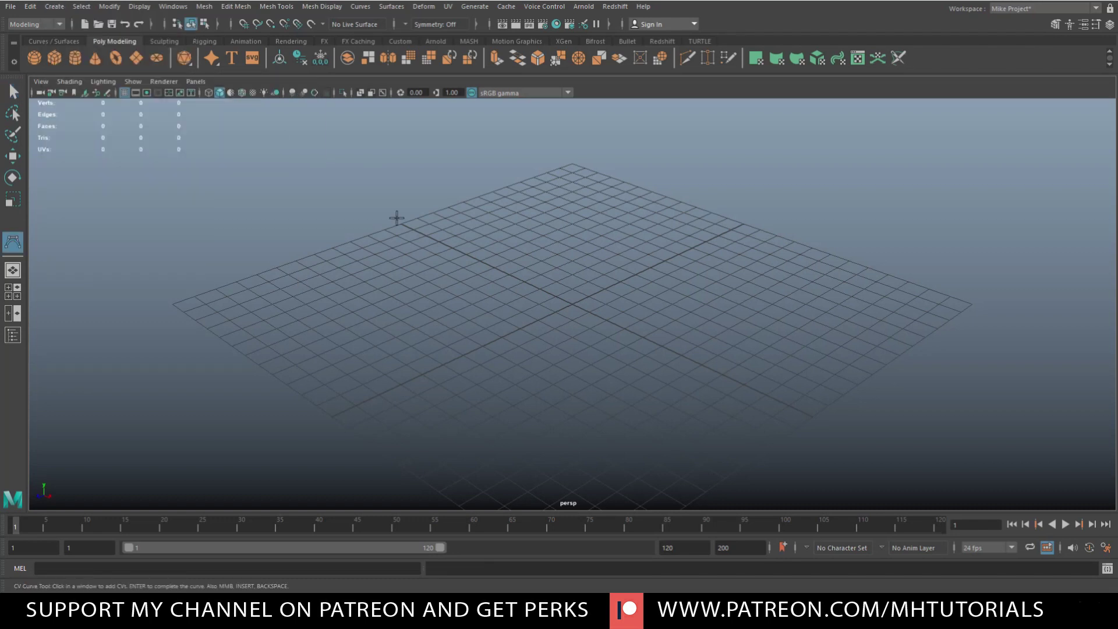
left_click(369, 299)
left_click(460, 357)
left_click(594, 423)
left_click(708, 455)
key("q")
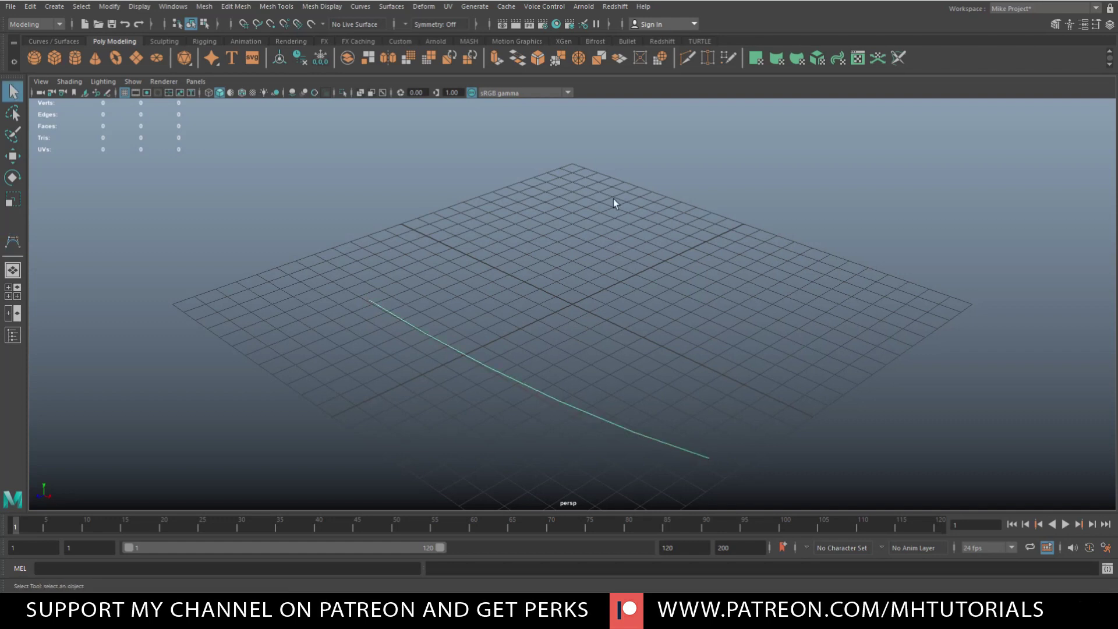
Draw a second four-point CV curve along the far side of the grid, roughly parallel to the first.
key("y")
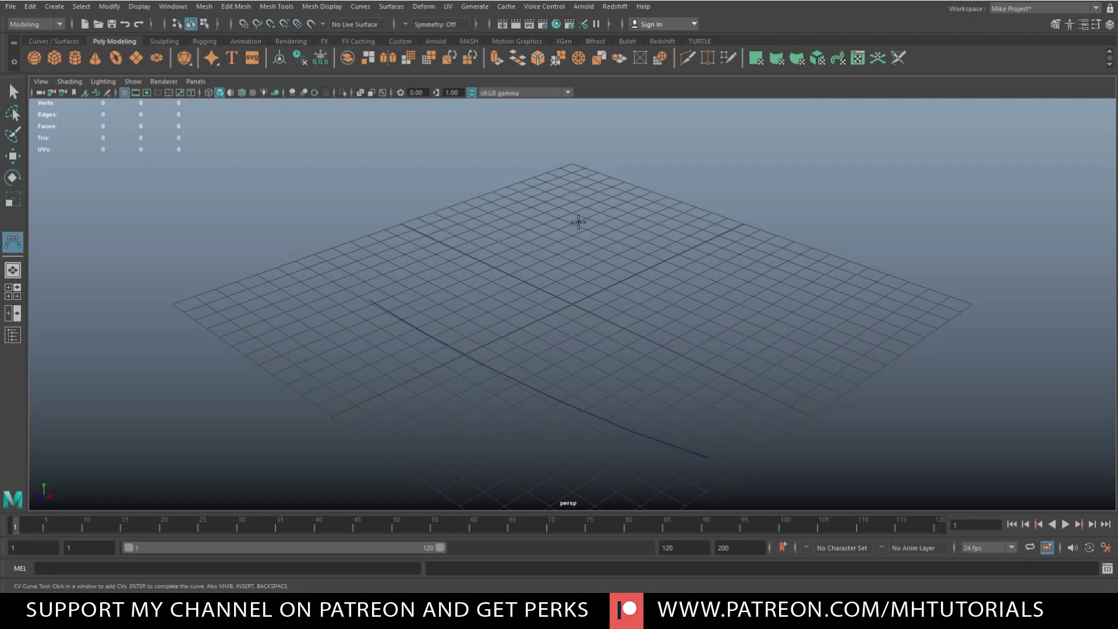
left_click(558, 205)
left_click(679, 247)
left_click(779, 291)
left_click(883, 327)
key("q")
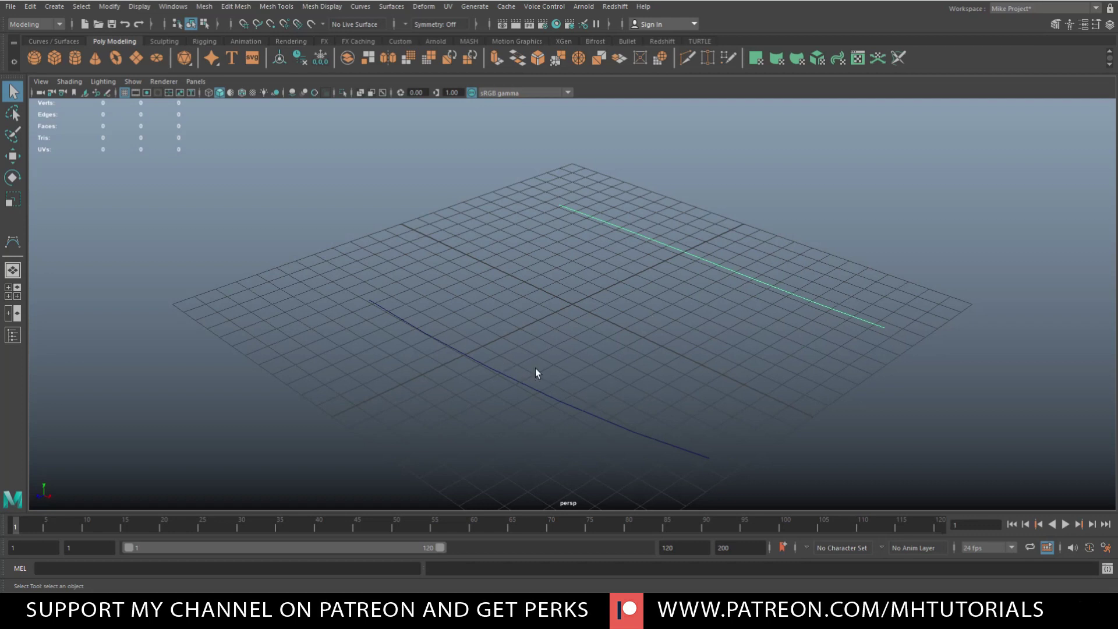
Select both curves and loft a surface between them.
left_click_drag(549, 369, 473, 422, "shift")
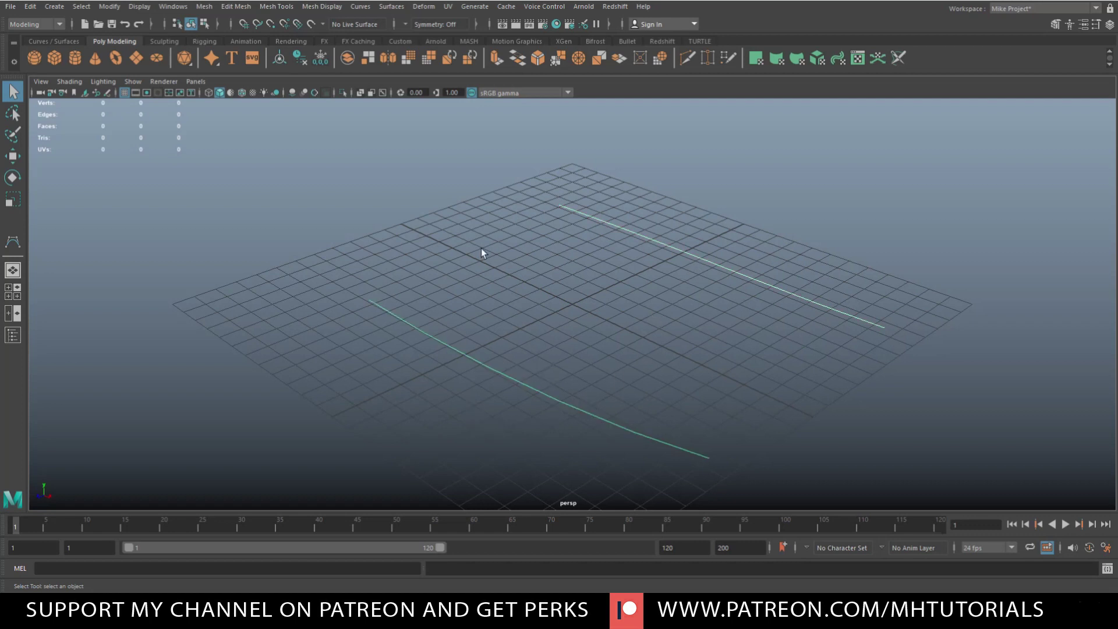
left_click(391, 7)
left_click(406, 36)
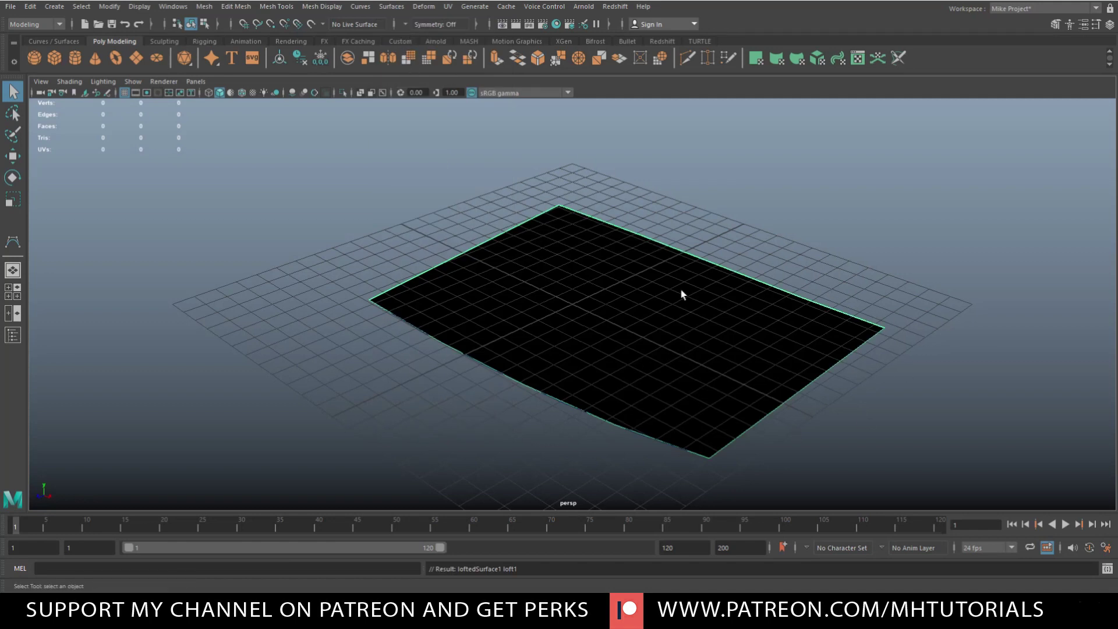
Pull an inner control vertex of the far curve vertically away from the grid to bulge the lofted surface.
left_click_drag(858, 408, 836, 399, "alt")
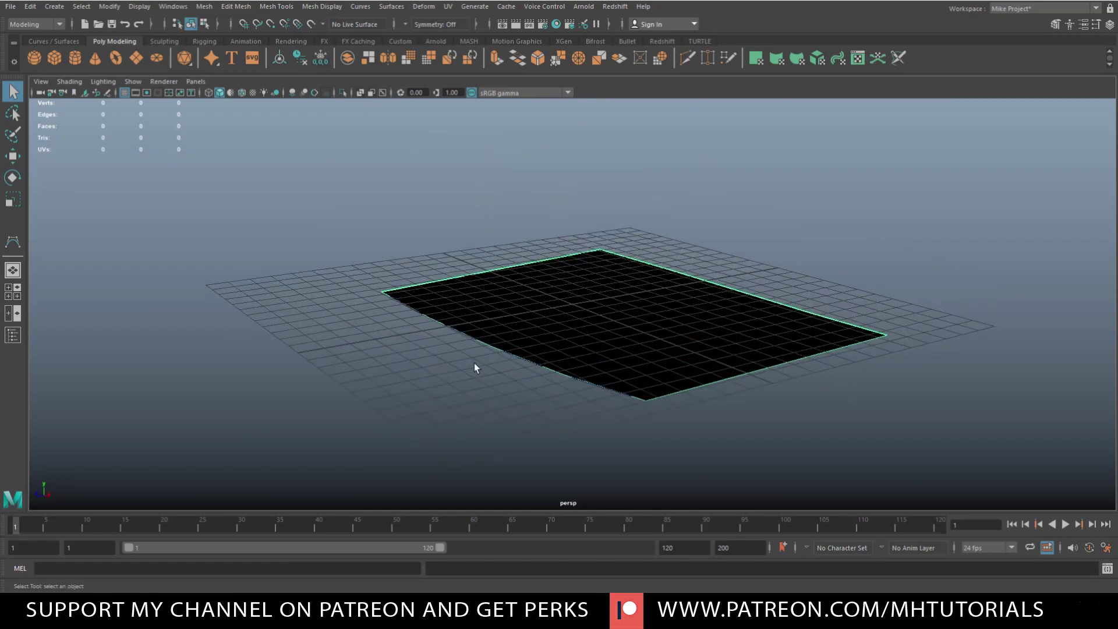
left_click_drag(472, 392, 353, 222, "alt")
right_click_drag(627, 256, 596, 267)
left_click(554, 232)
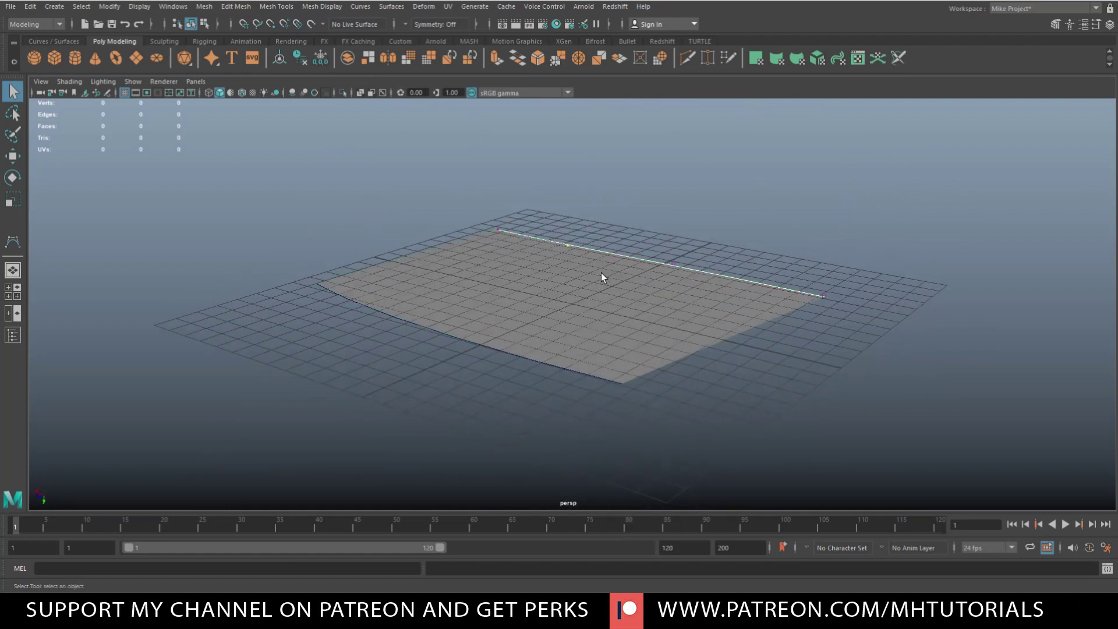
key("w")
left_click_drag(568, 250, 585, 104)
Move an inner control vertex of the near curve vertically in the opposite direction to bend that edge of the surface.
key("F8")
right_click_drag(491, 342, 445, 322)
left_click_drag(461, 324, 502, 365)
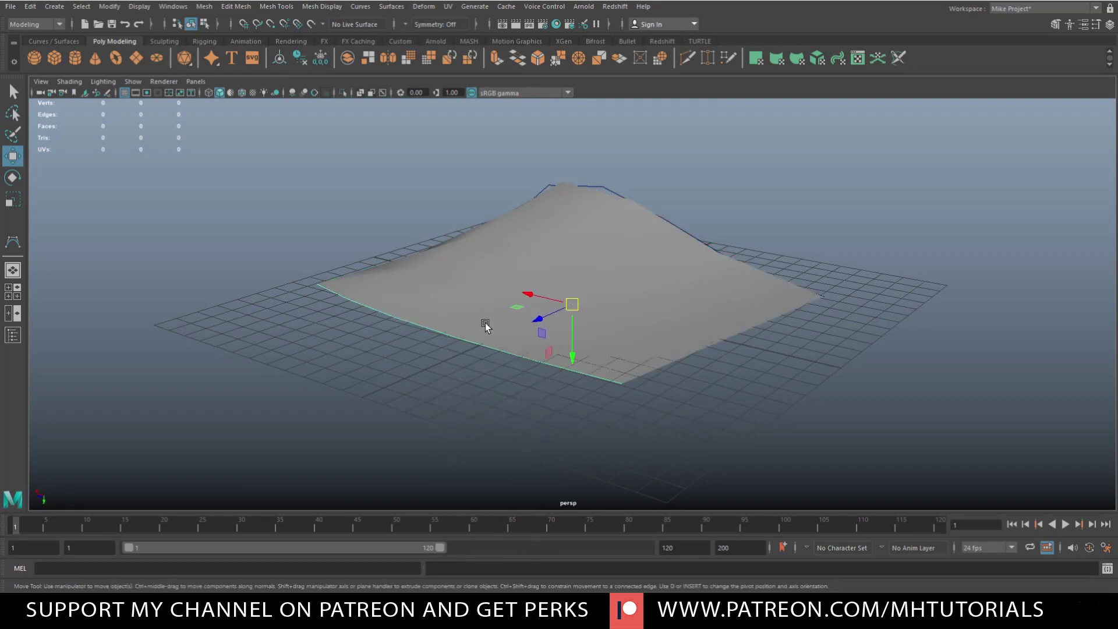
right_click_drag(468, 318, 408, 320)
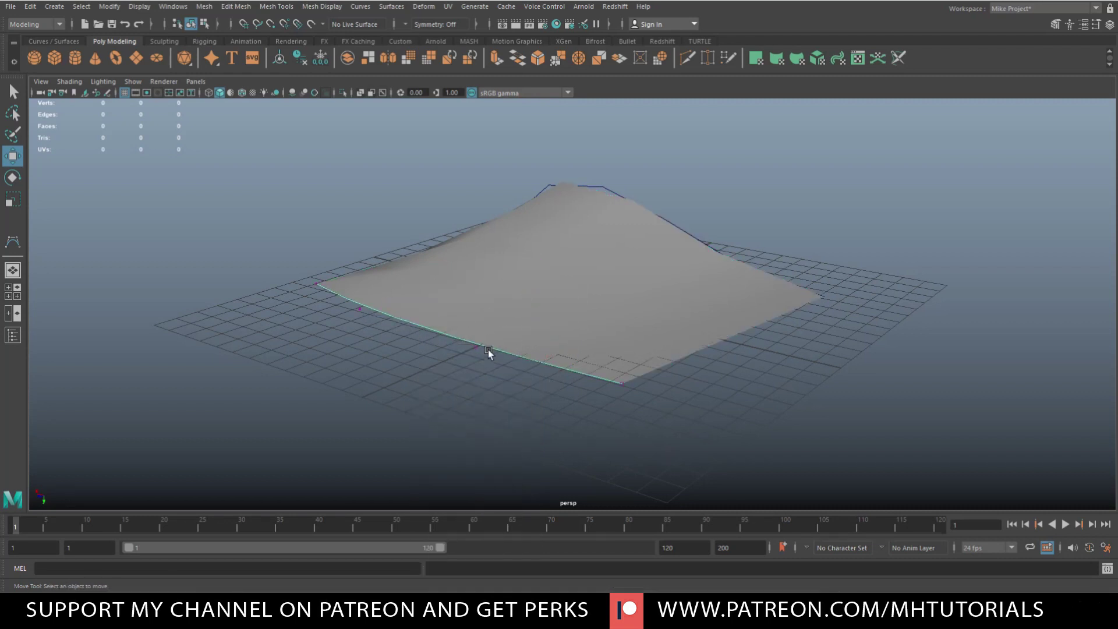
left_click_drag(469, 330, 491, 469)
Return to object selection and delete the lofted surface together with both curves.
right_click_drag(658, 274, 719, 236)
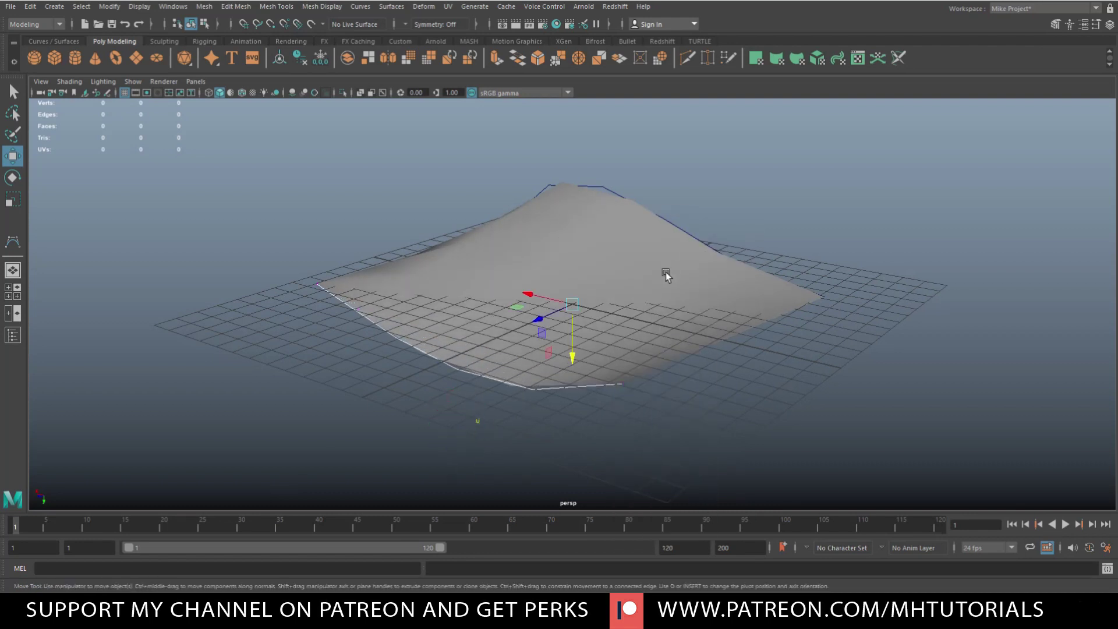
left_click_drag(845, 322, 750, 355, "alt")
left_click_drag(368, 207, 896, 427)
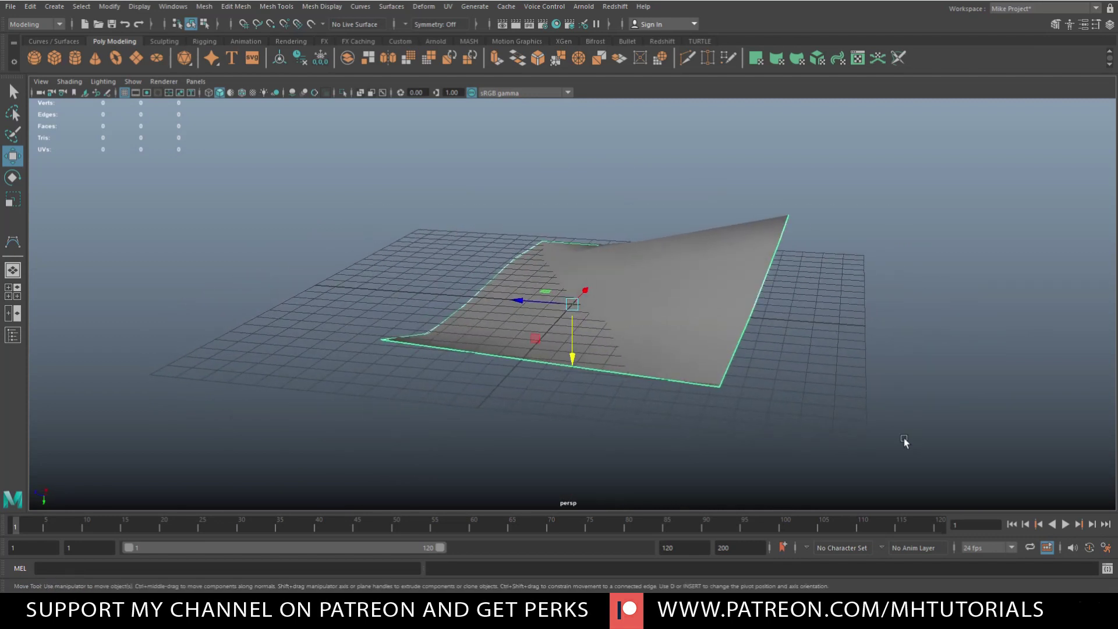
key("Delete")
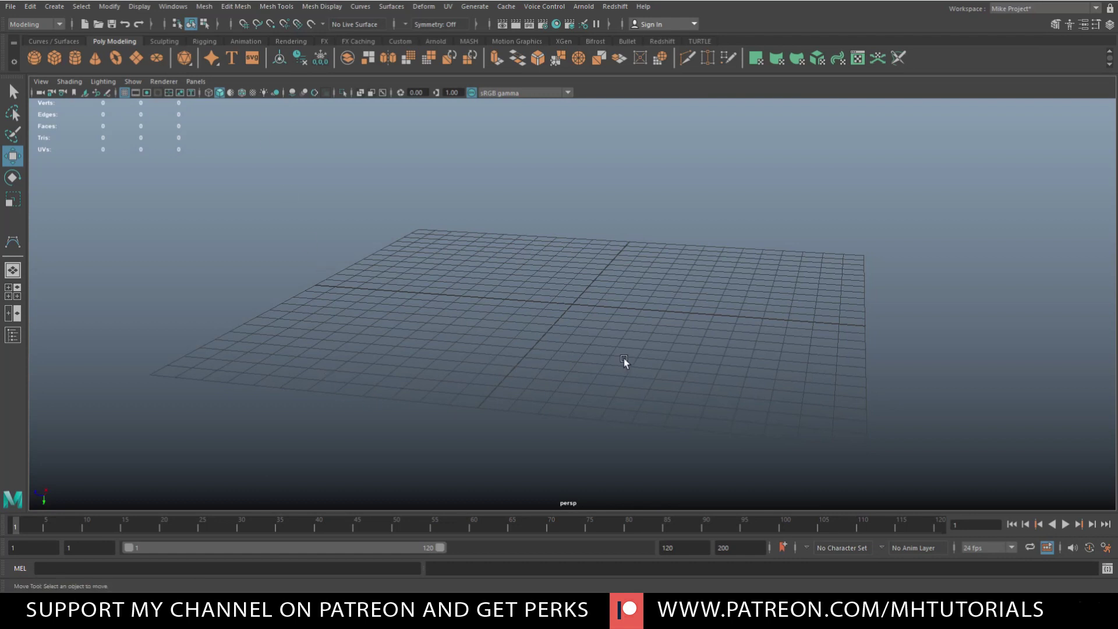
In the front view, draw an arch-shaped CV curve about 15 grid squares wide, centred roughly on the vertical axis.
left_click(13, 296)
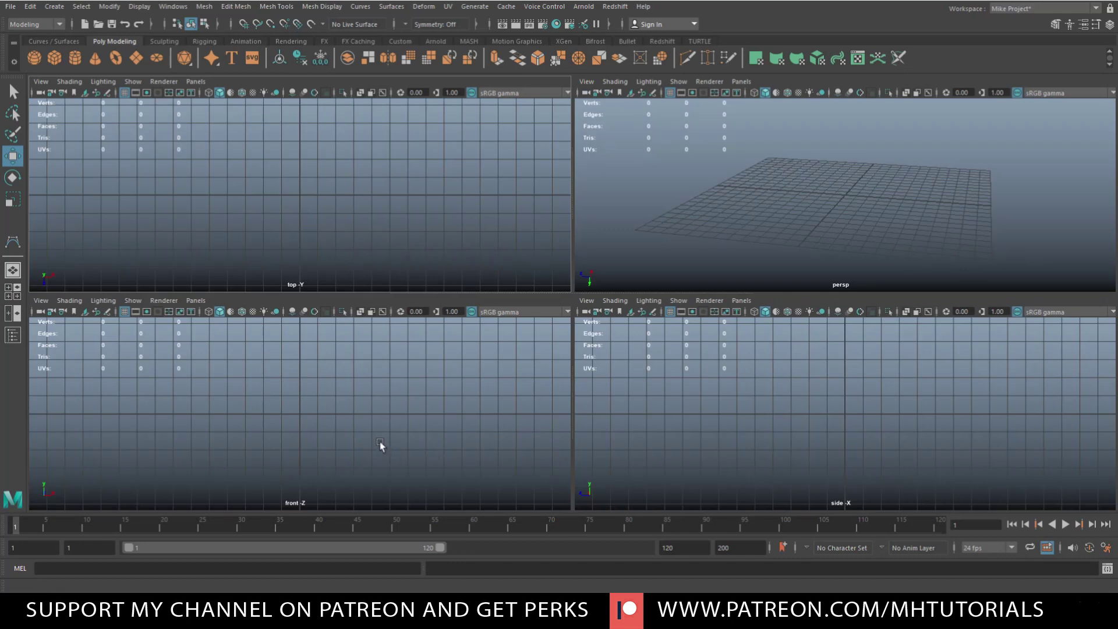
key("space")
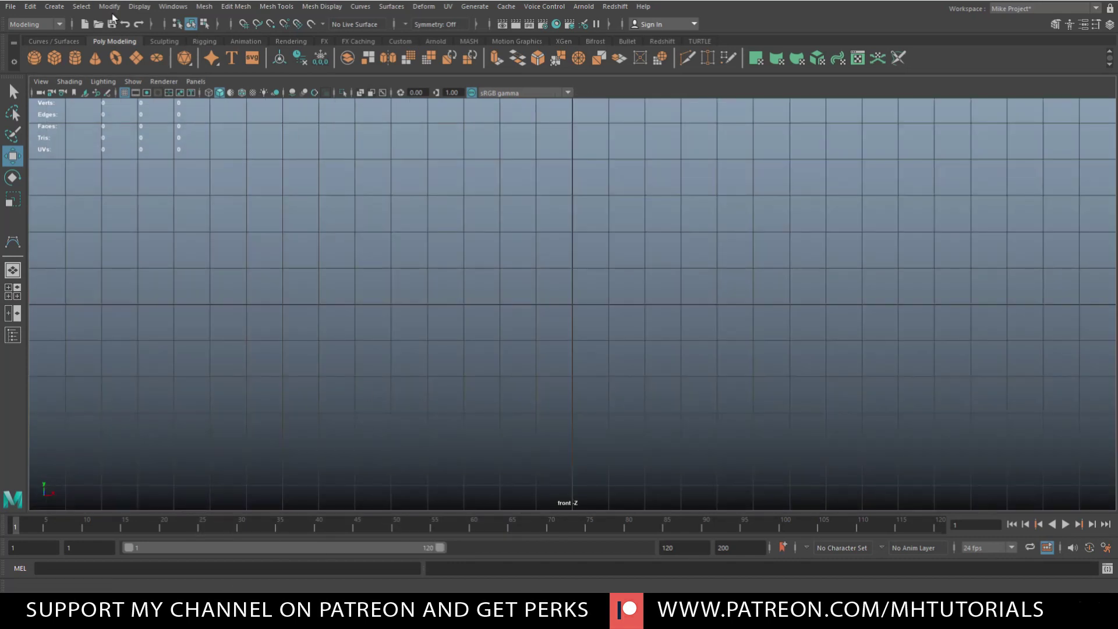
left_click(54, 7)
mouse_move(168, 95)
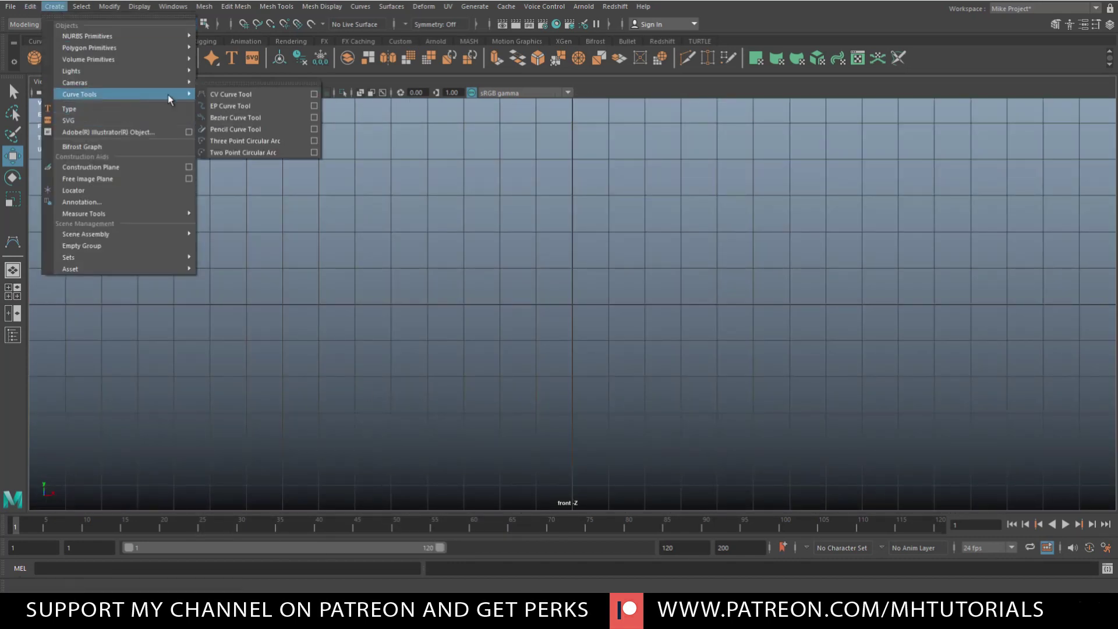
left_click(229, 95)
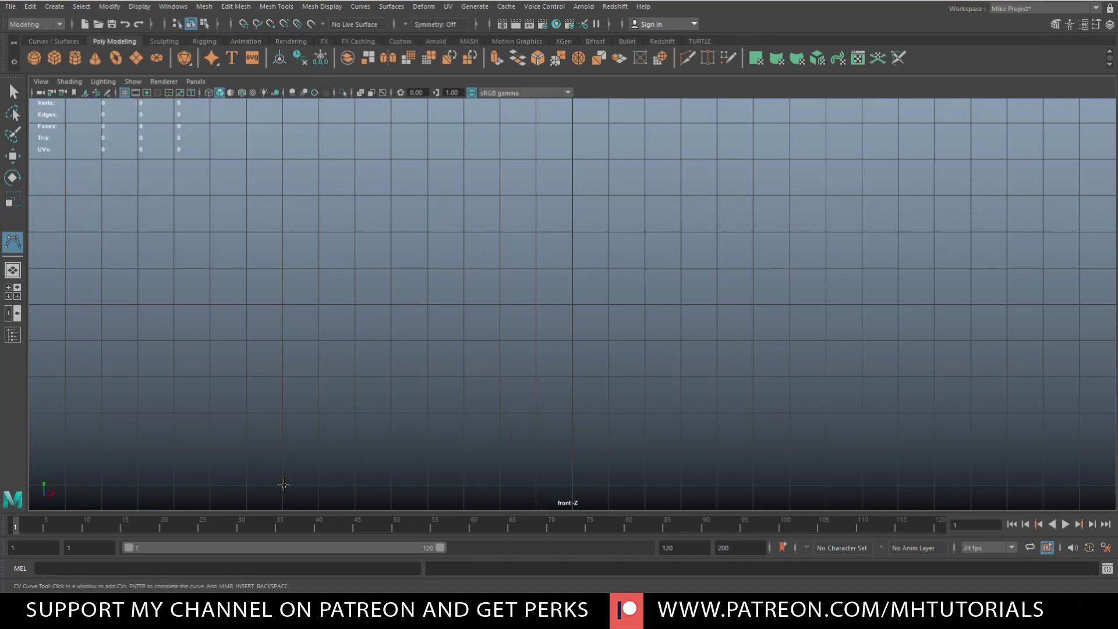
left_click(294, 365)
left_click(350, 293)
left_click(496, 254)
left_click(615, 252)
left_click(716, 284)
left_click(762, 333)
left_click(800, 415)
left_click(811, 485)
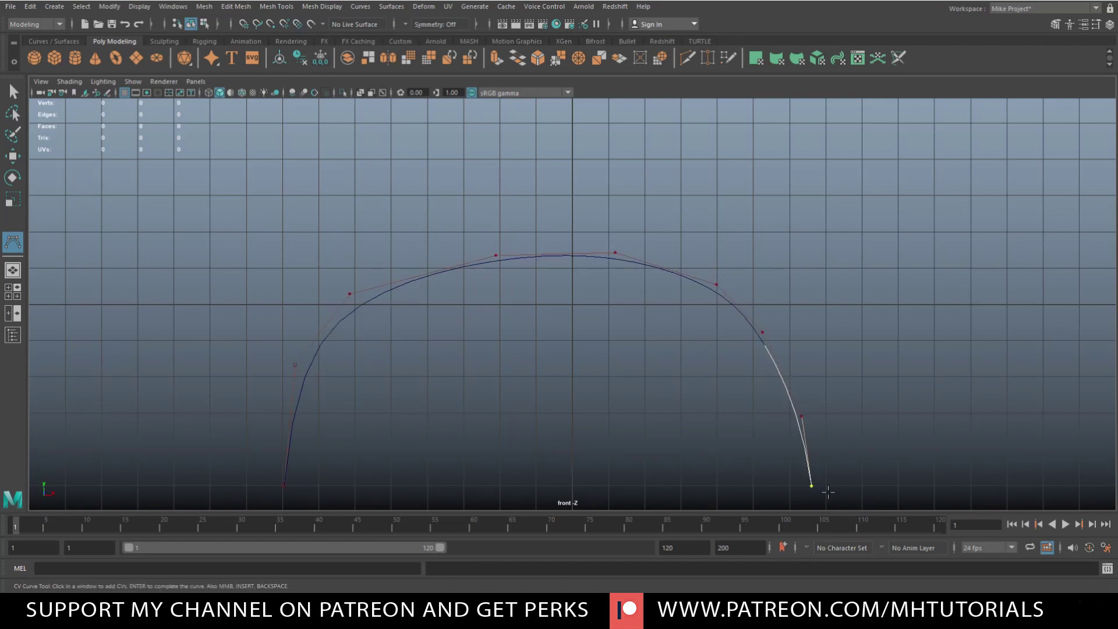
key("Return")
Smooth the arch's left shoulder and crown by moving their control vertices with soft selection, then turn soft selection off.
key("w")
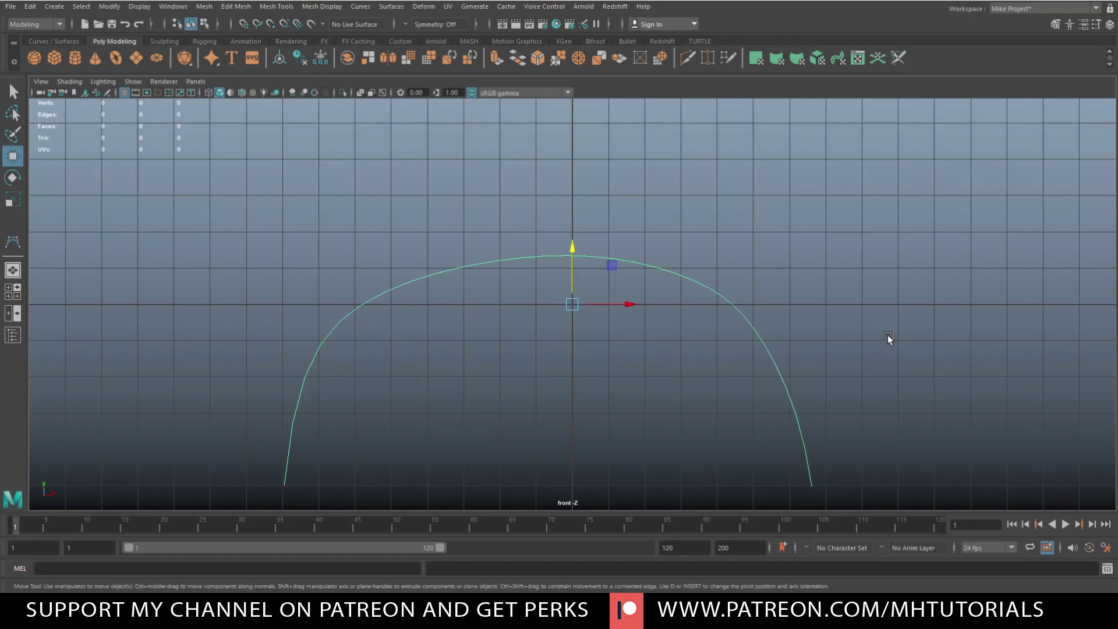
right_click_drag(390, 290, 343, 293)
left_click_drag(318, 288, 390, 335)
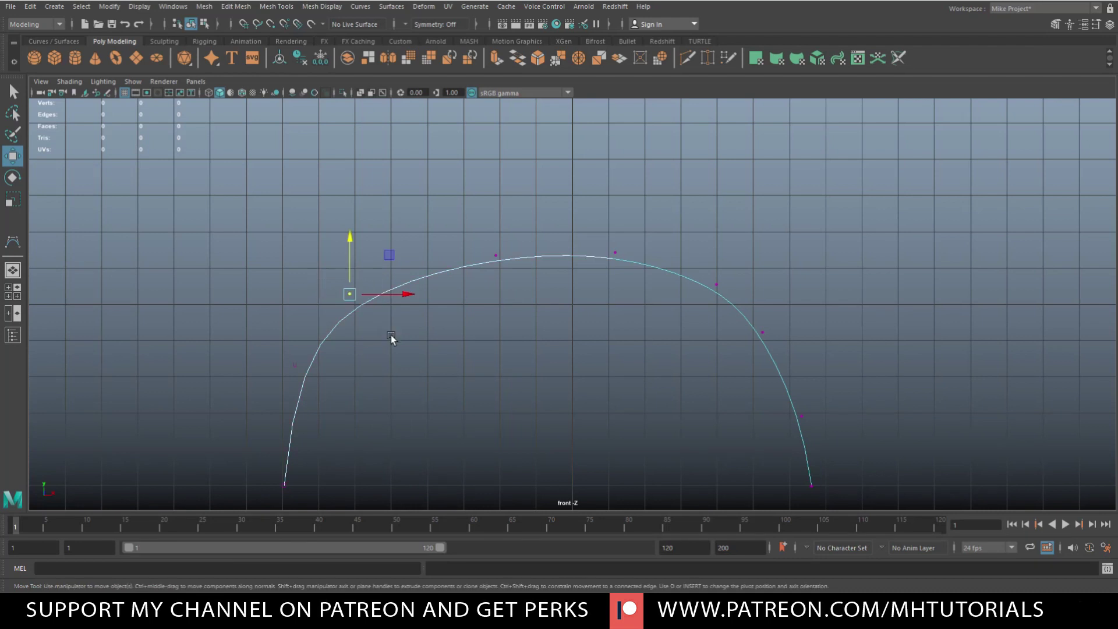
key("b")
middle_click_drag(357, 295, 262, 281)
left_click_drag(351, 296, 374, 296)
mouse_move(493, 245)
left_mouse_down()
mouse_move(507, 275)
mouse_move(502, 244)
left_mouse_up()
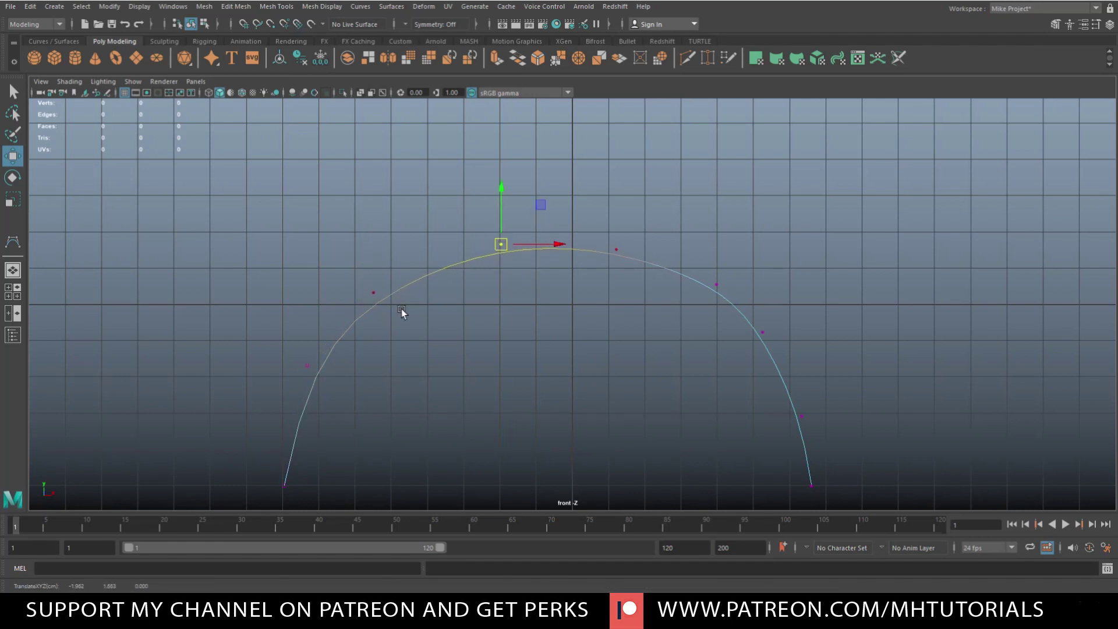
key("b")
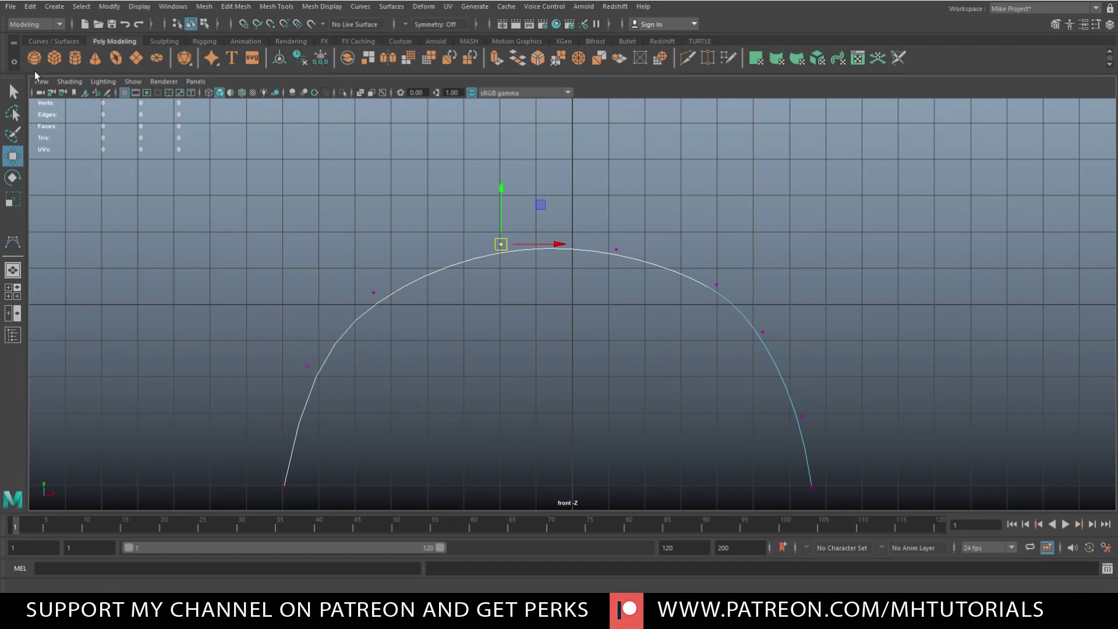
Draw a larger CV curve that rises to the left of the arch, runs flat above it and sweeps upward at the right end.
left_click(54, 7)
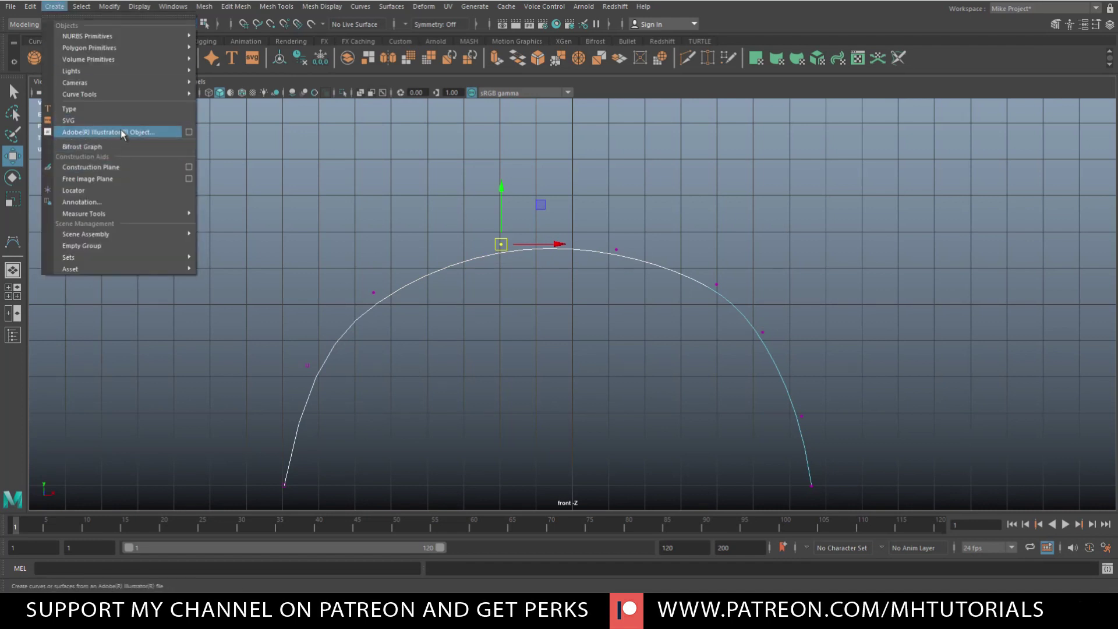
mouse_move(131, 94)
left_click(231, 94)
scroll(349, 227, "down", 6)
scroll(369, 354, "down", 1)
left_click(357, 375)
left_click(360, 315)
left_click(381, 255)
left_click(440, 212)
left_click(535, 205)
left_click(625, 206)
left_click(705, 209)
left_click(762, 204)
left_click(806, 183)
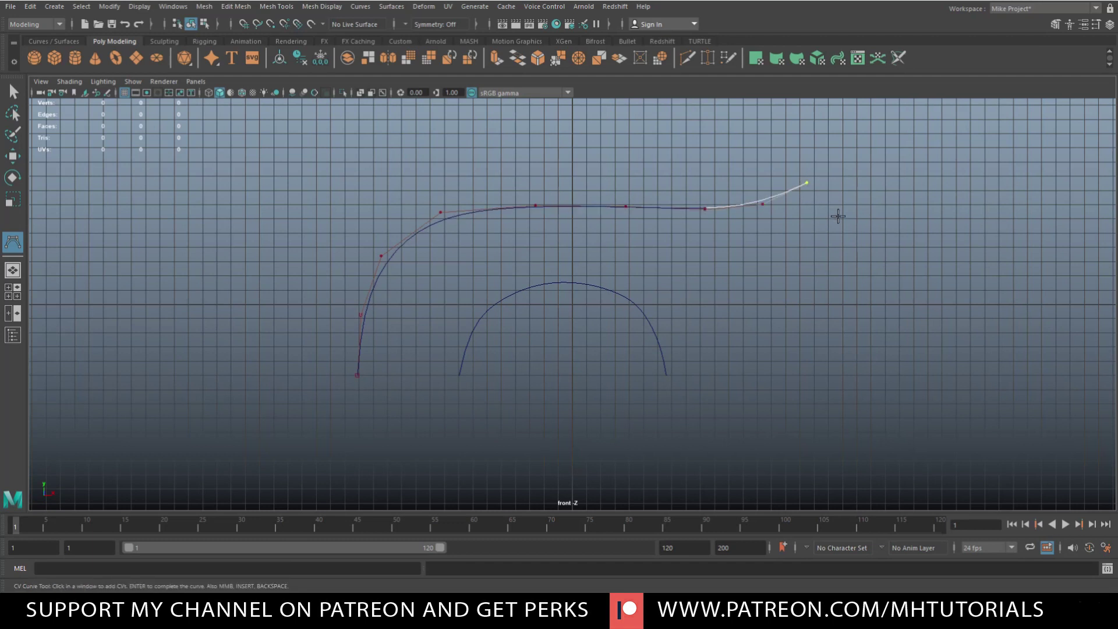
key("w")
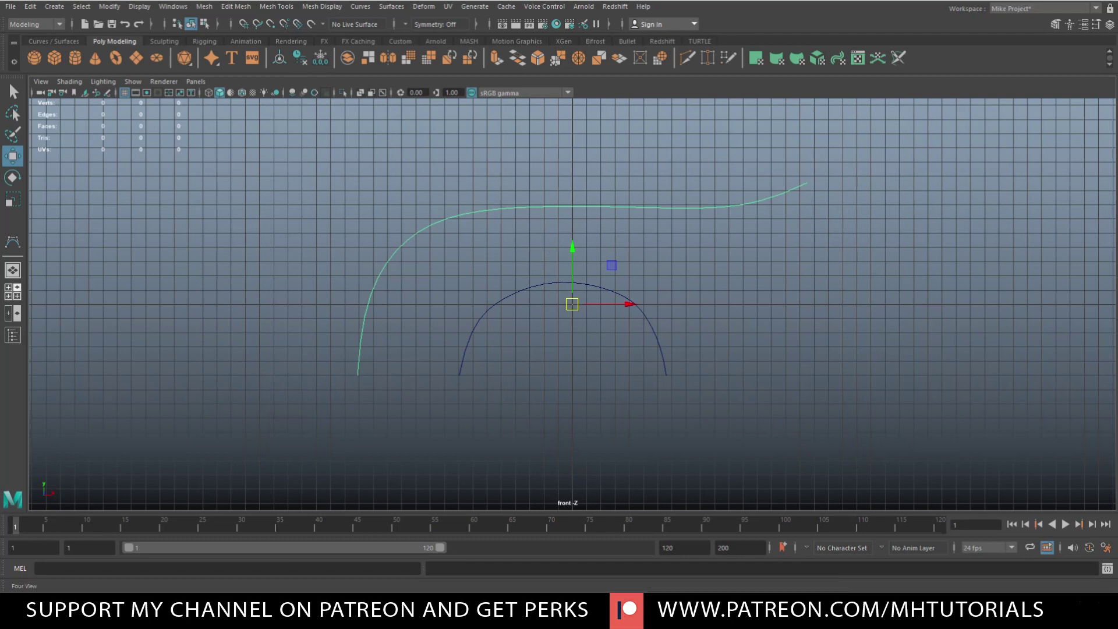
In the perspective view, select both the large curve and the arch and loft a surface between them.
left_click(12, 291)
key("space")
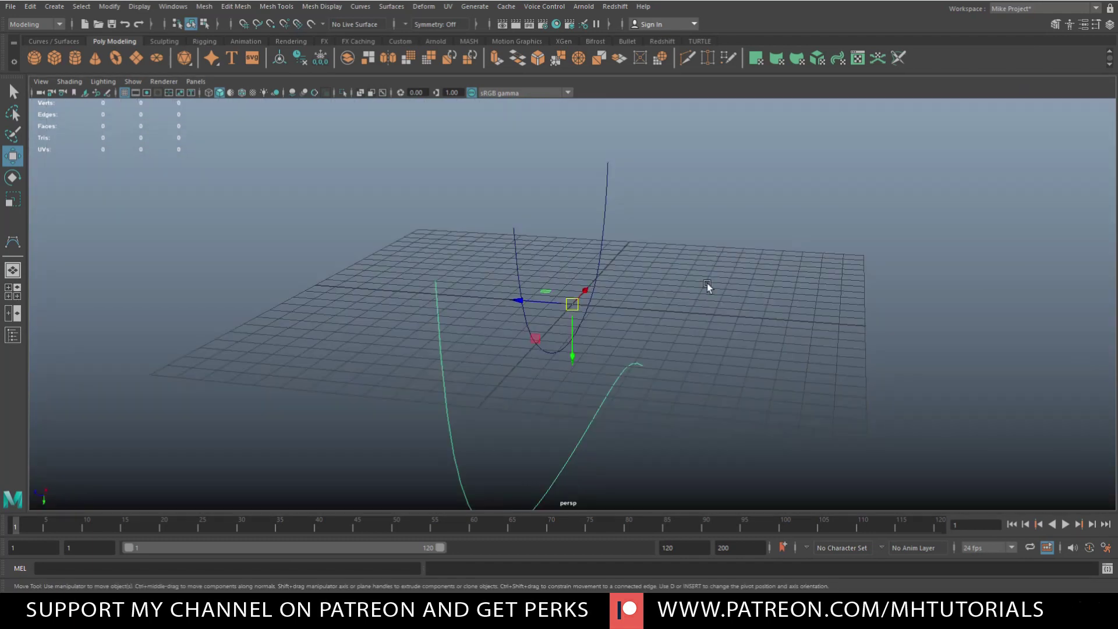
left_click_drag(666, 216, 478, 372, "alt")
scroll(455, 359, "down", 3)
left_click(545, 346, "shift")
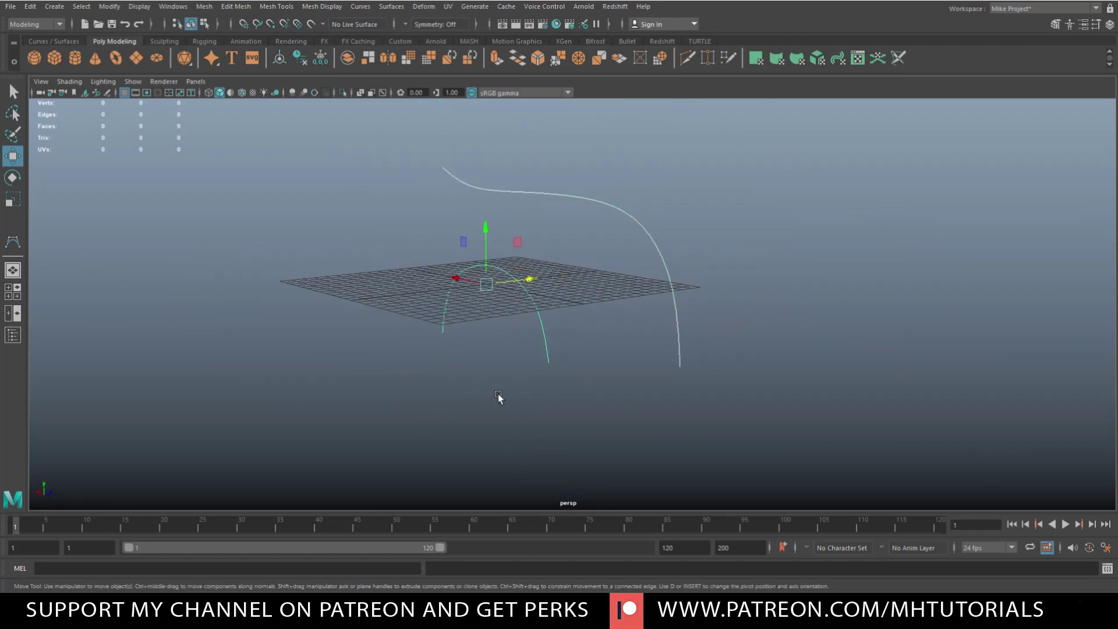
left_click(391, 7)
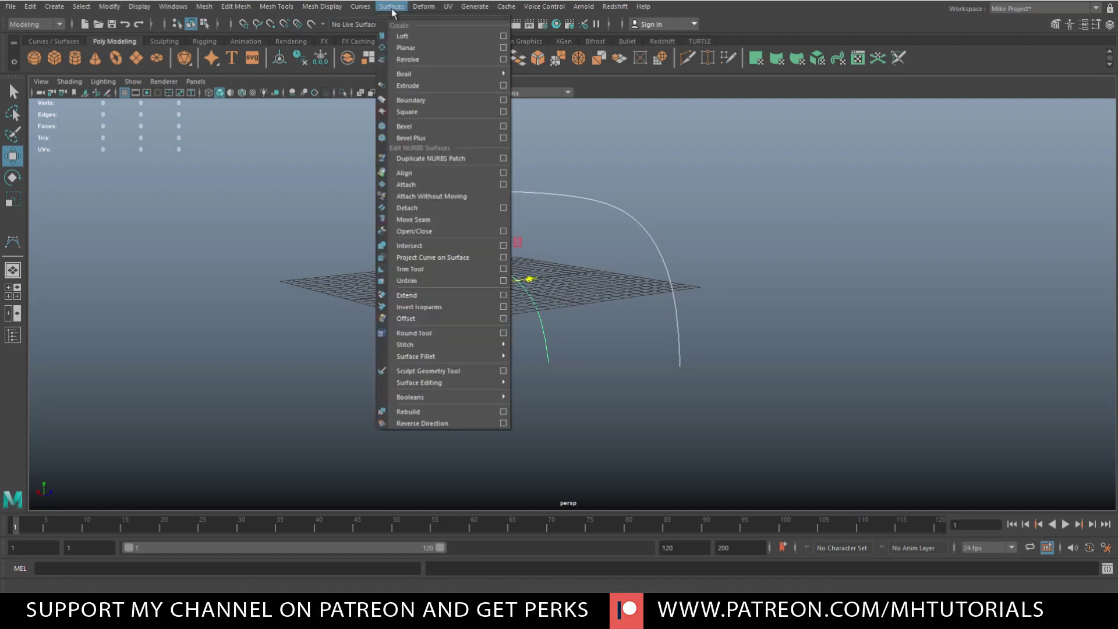
left_click(418, 37)
Inspect the lofted surface from several angles and undo the loft.
right_click_drag(654, 267, 771, 326, "alt")
right_click_drag(541, 404, 429, 332, "alt")
left_click_drag(429, 332, 529, 351, "alt")
right_click_drag(529, 351, 569, 385, "alt")
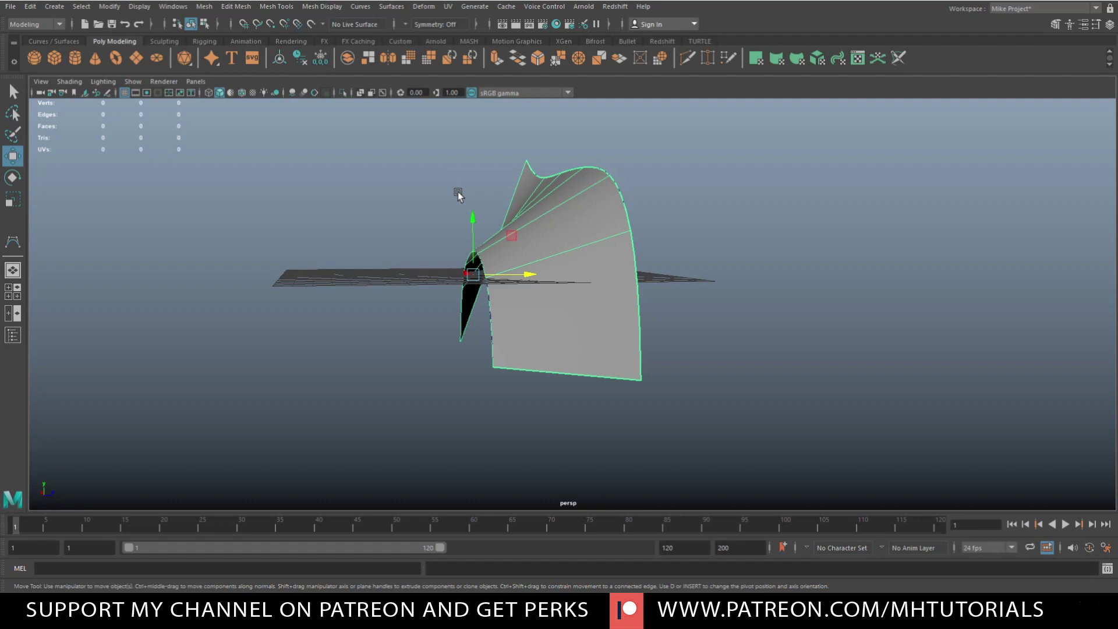
left_click_drag(247, 369, 284, 386, "alt")
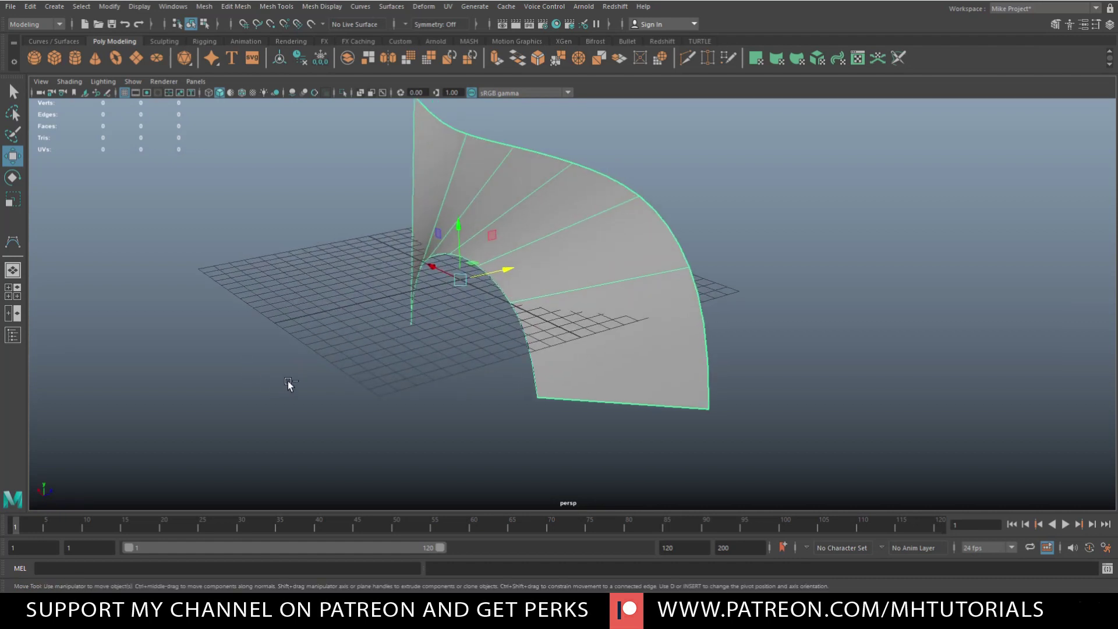
key("ctrl+z")
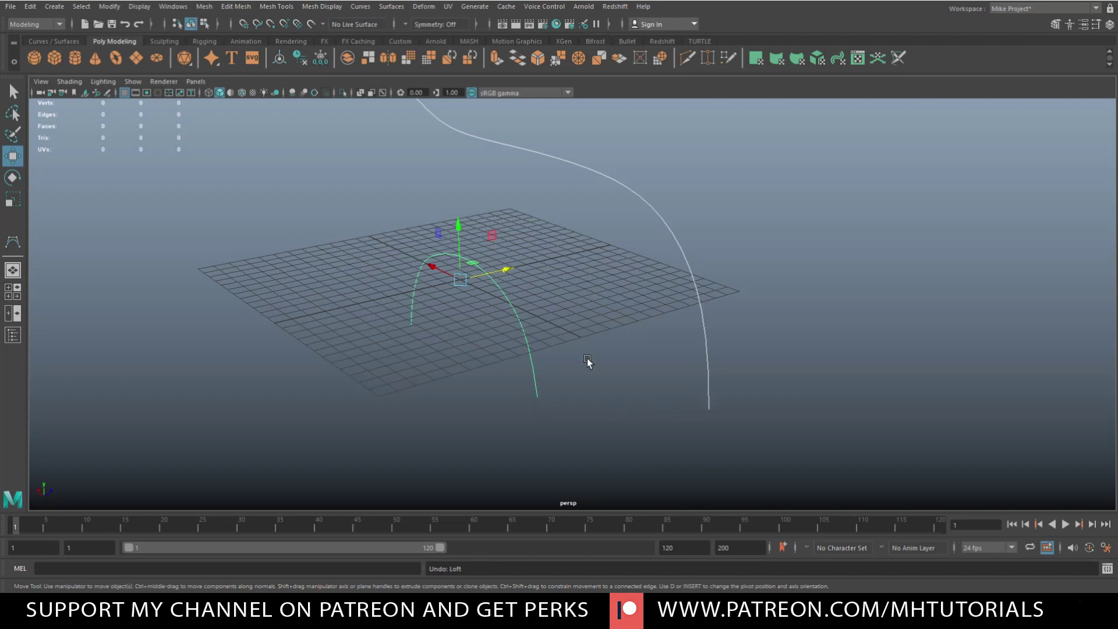
Draw an outward-bowing CV curve joining the lower ends of the arch and the large curve, snapping both endpoints to those curves.
left_click(59, 8)
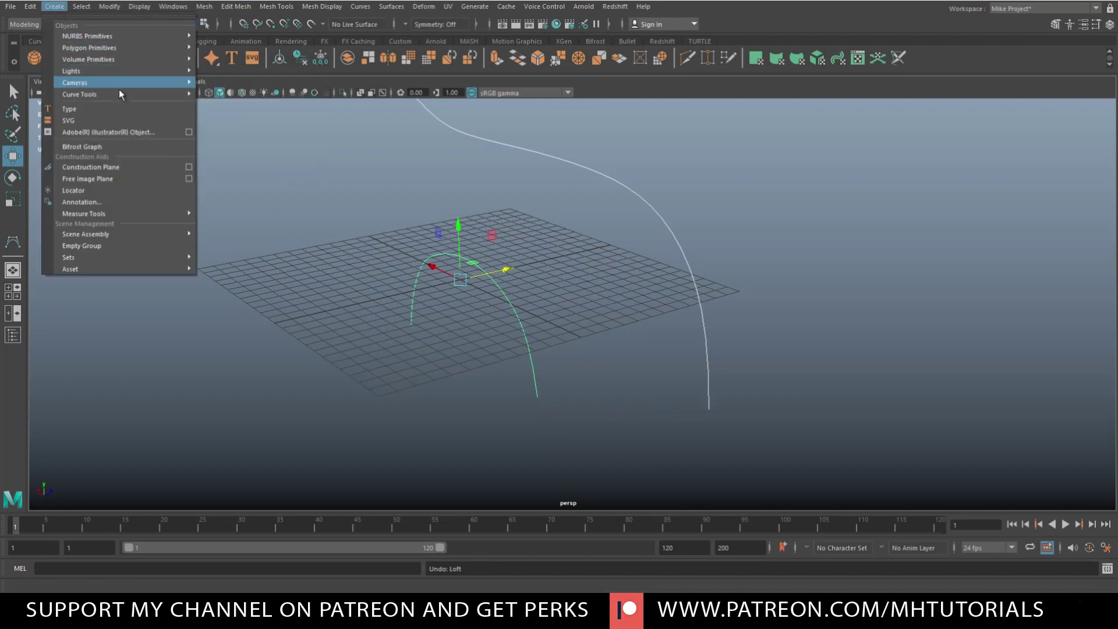
mouse_move(123, 94)
left_click(264, 94)
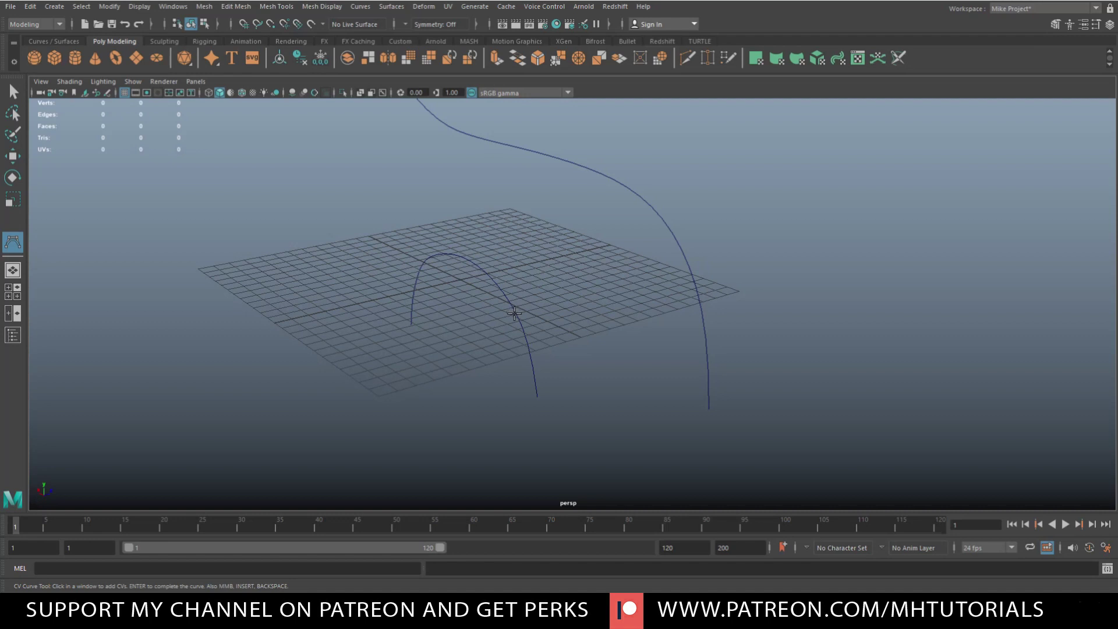
key("c")
mouse_move(510, 301)
left_mouse_down()
mouse_move(535, 362)
mouse_move(496, 270)
mouse_move(432, 240)
mouse_move(509, 313)
mouse_move(446, 251)
mouse_move(501, 305)
left_mouse_up()
left_click_drag(521, 365, 529, 405)
left_click(591, 403)
left_click(650, 410)
key("c")
left_click(709, 408)
key("w")
left_click_drag(664, 175, 677, 257, "alt")
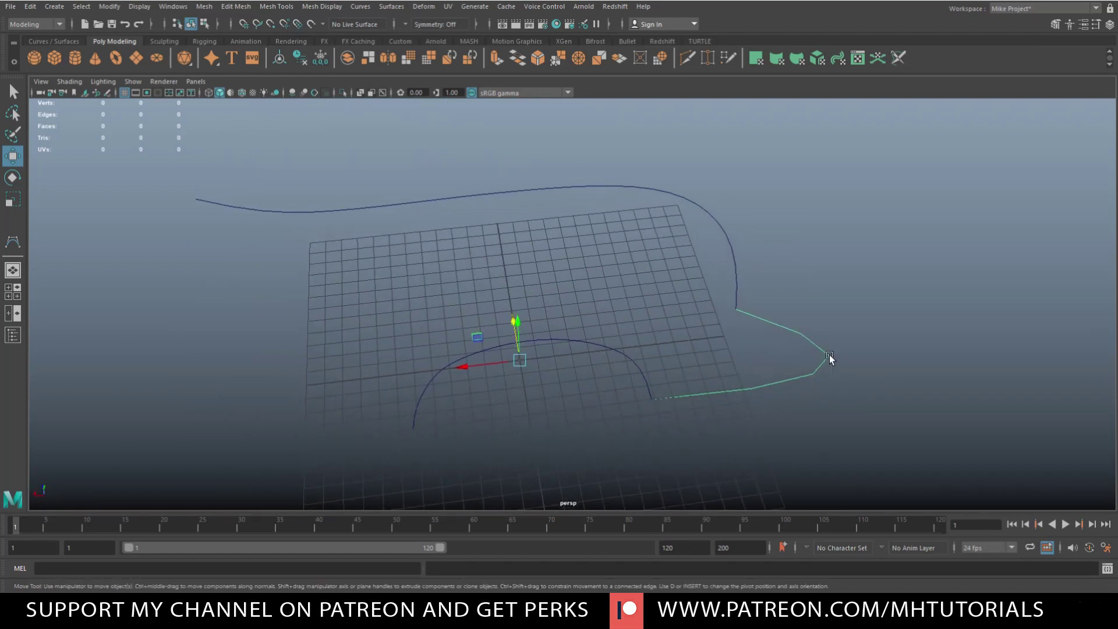
Reshape the curve connecting the arch and the large curve by moving its outer control vertices inward into a shallower bow.
right_click_drag(833, 354, 751, 319)
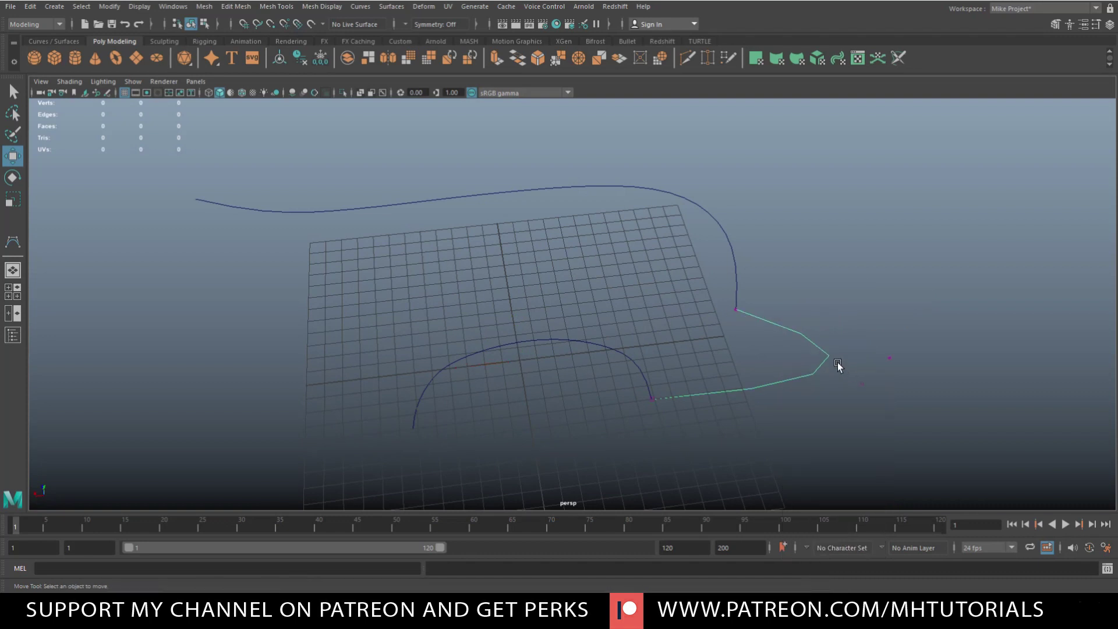
left_click_drag(870, 342, 930, 429)
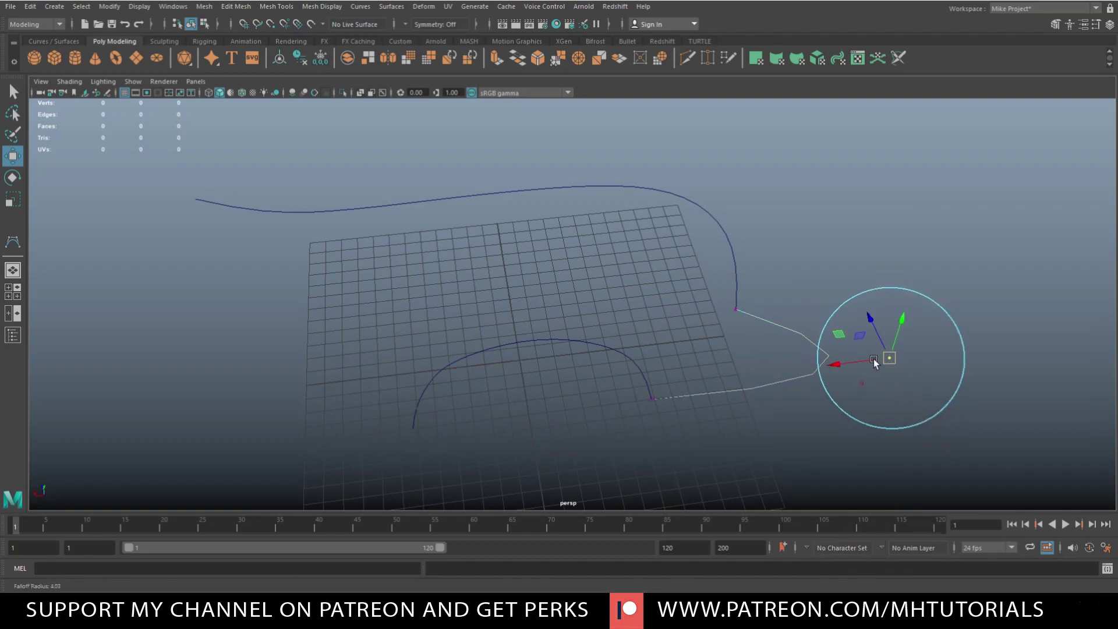
left_click(889, 357)
left_click_drag(889, 357, 764, 354)
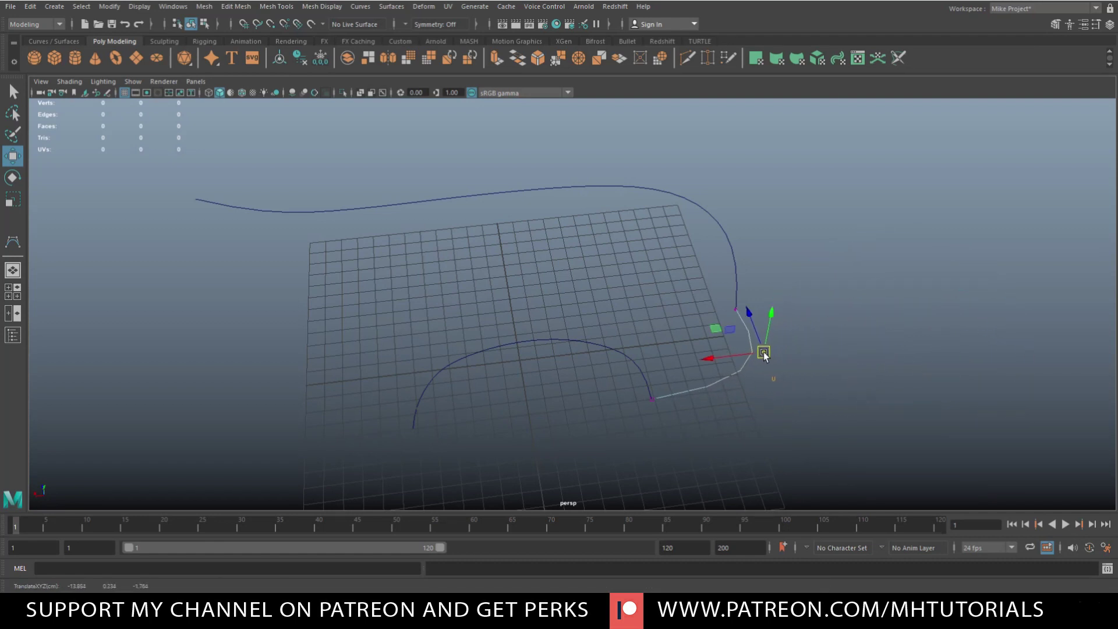
left_click_drag(843, 410, 782, 380, "alt")
left_click_drag(628, 255, 764, 419)
left_click_drag(764, 360, 620, 403)
left_click_drag(836, 384, 899, 372, "alt")
left_click(900, 371)
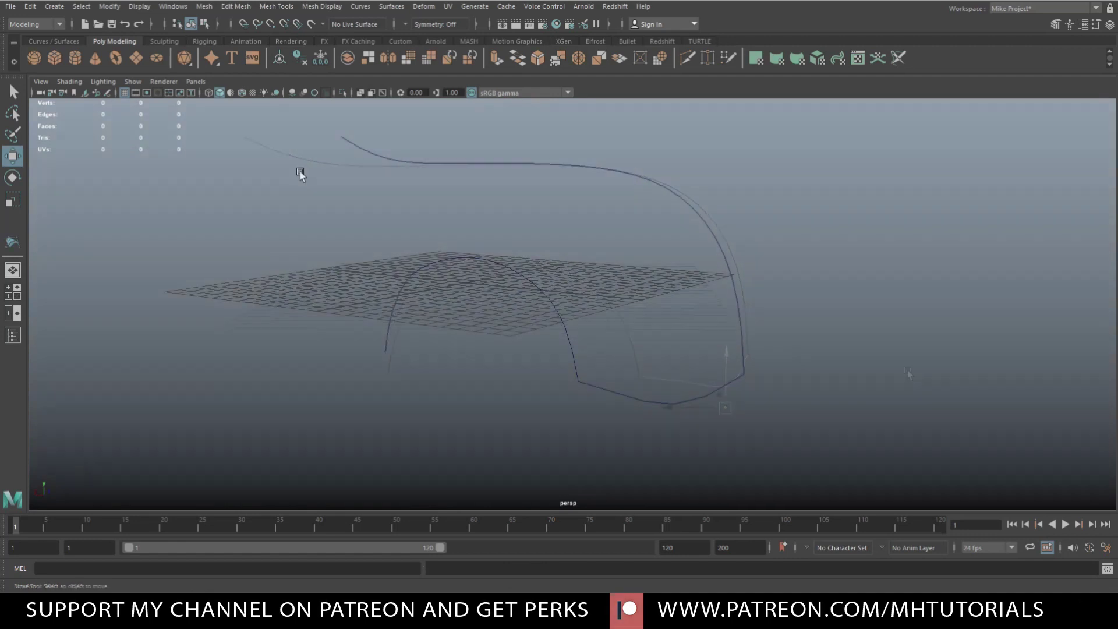
Create a Birail 1 surface using the connecting curve as profile and the large curve and arch as rails.
left_click(389, 7)
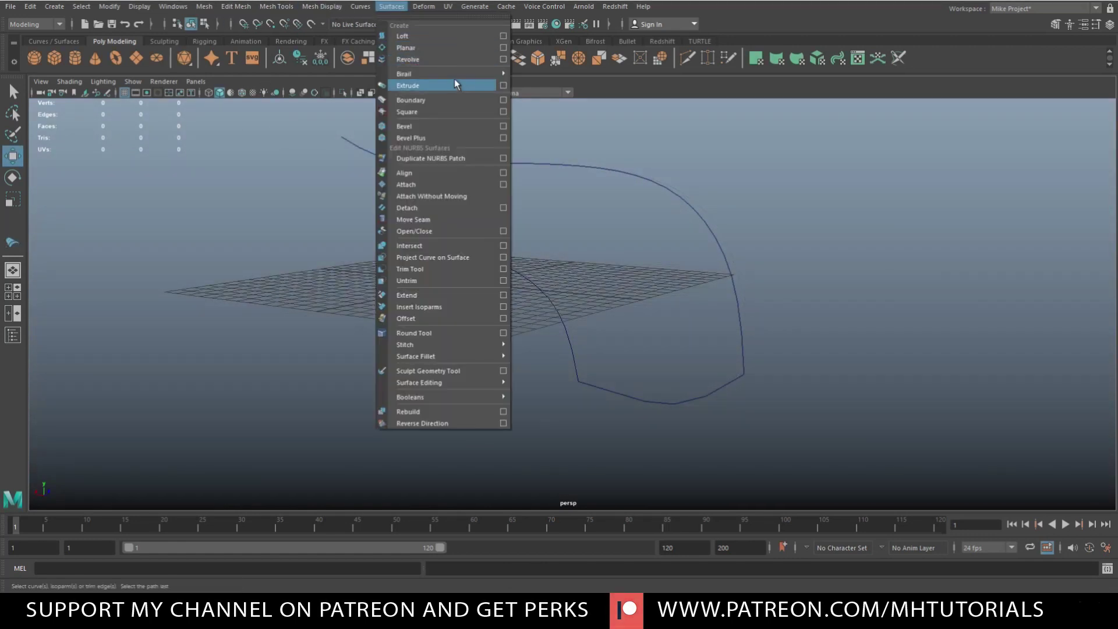
mouse_move(467, 78)
left_click(553, 75)
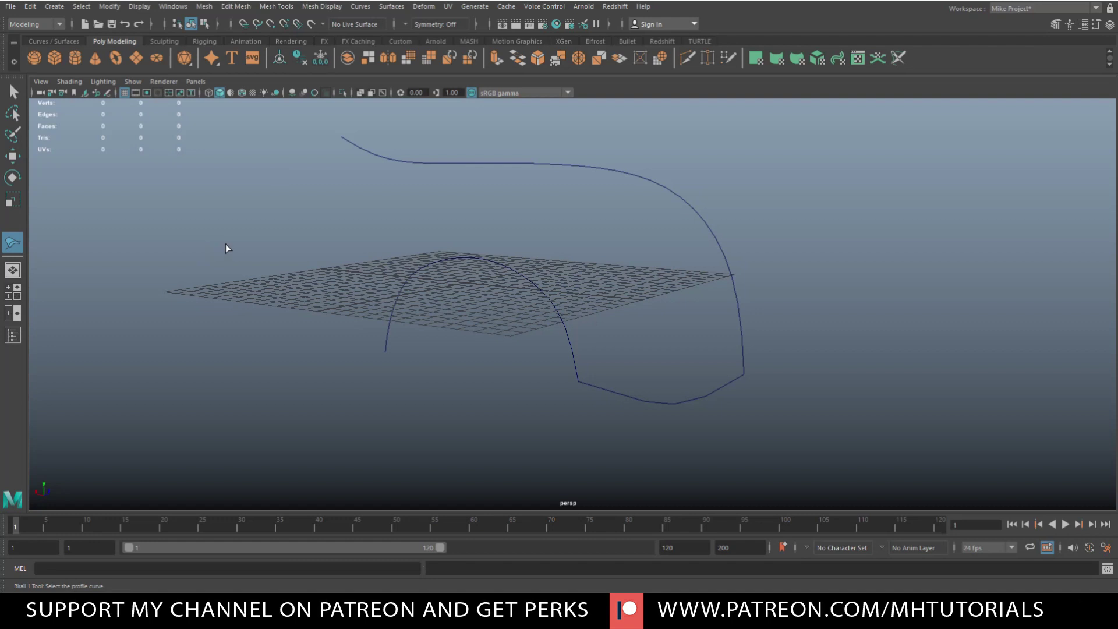
left_click_drag(669, 373, 708, 444)
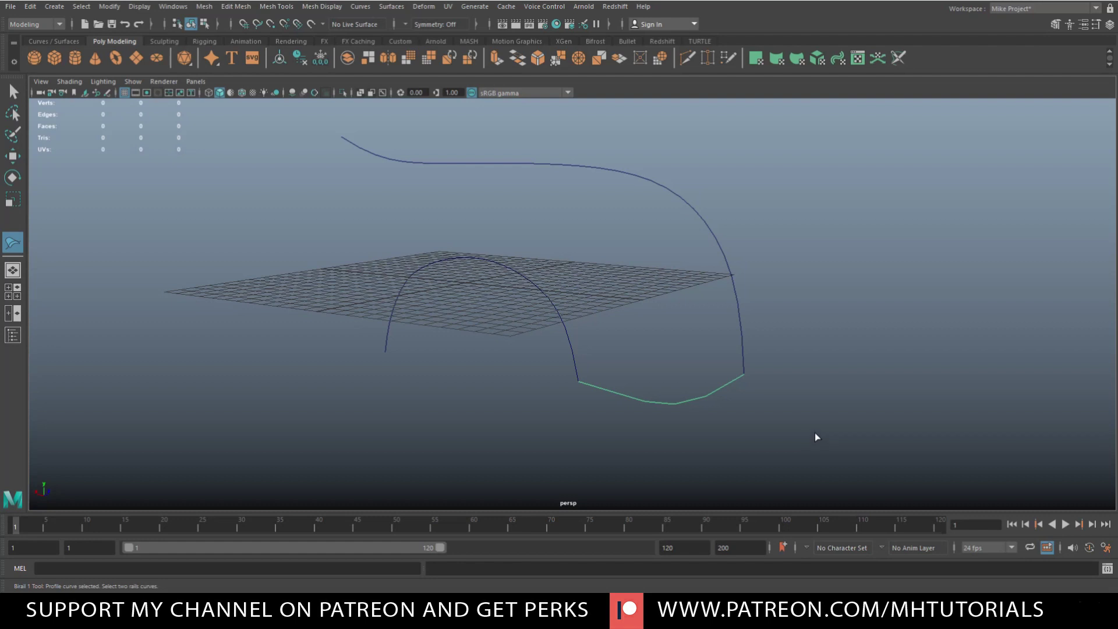
left_click_drag(436, 138, 508, 319)
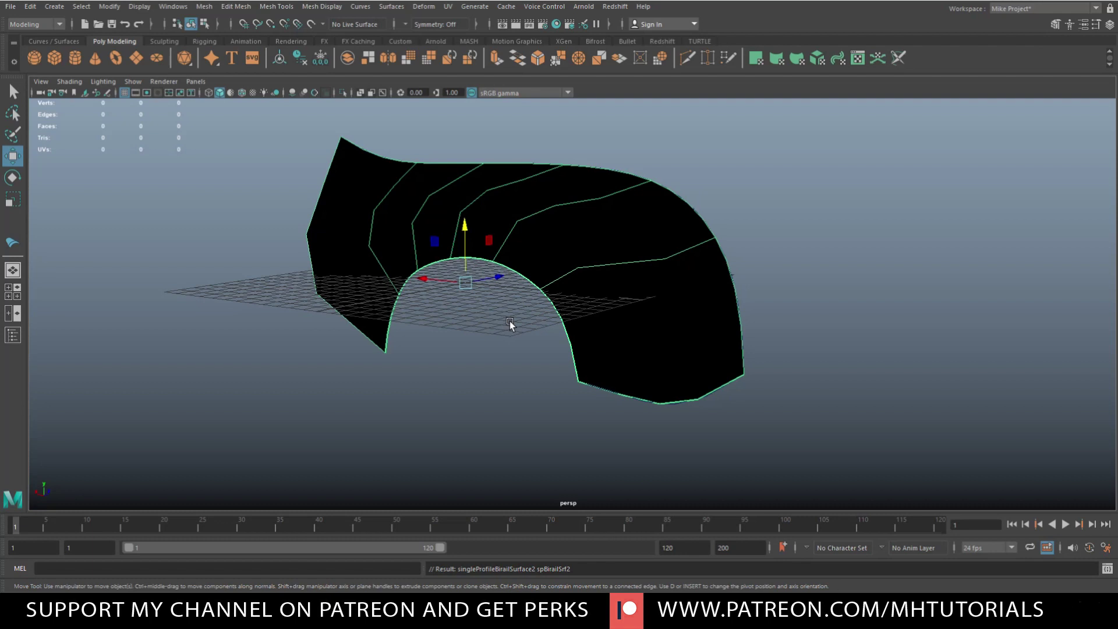
Inspect the single-profile birail surface from several angles and undo it.
left_click_drag(842, 399, 670, 346, "alt")
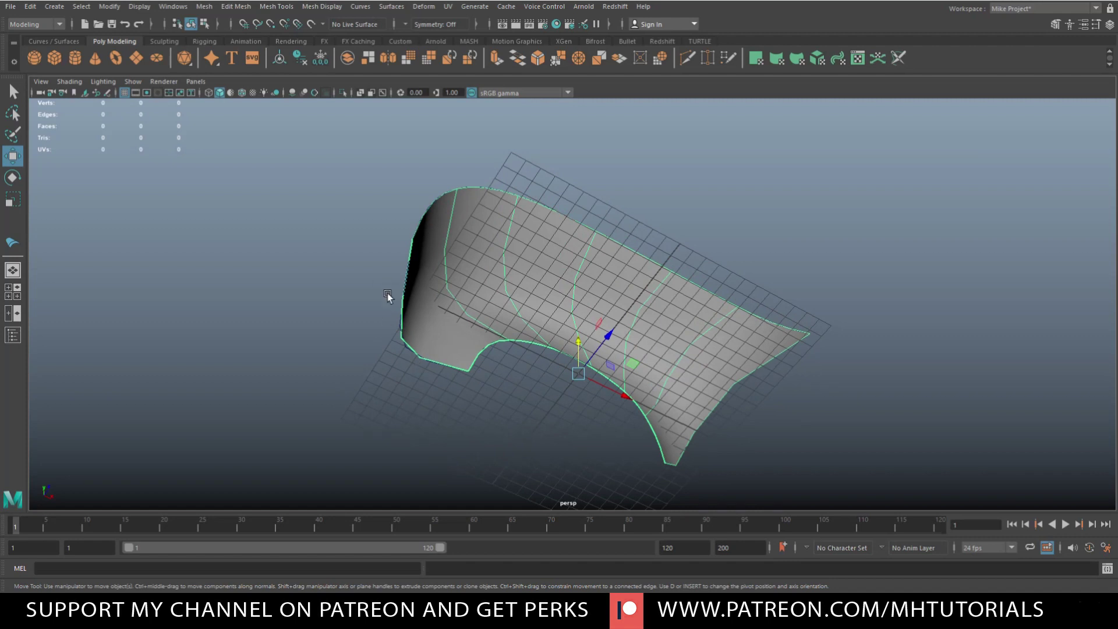
left_click_drag(479, 419, 504, 471, "alt")
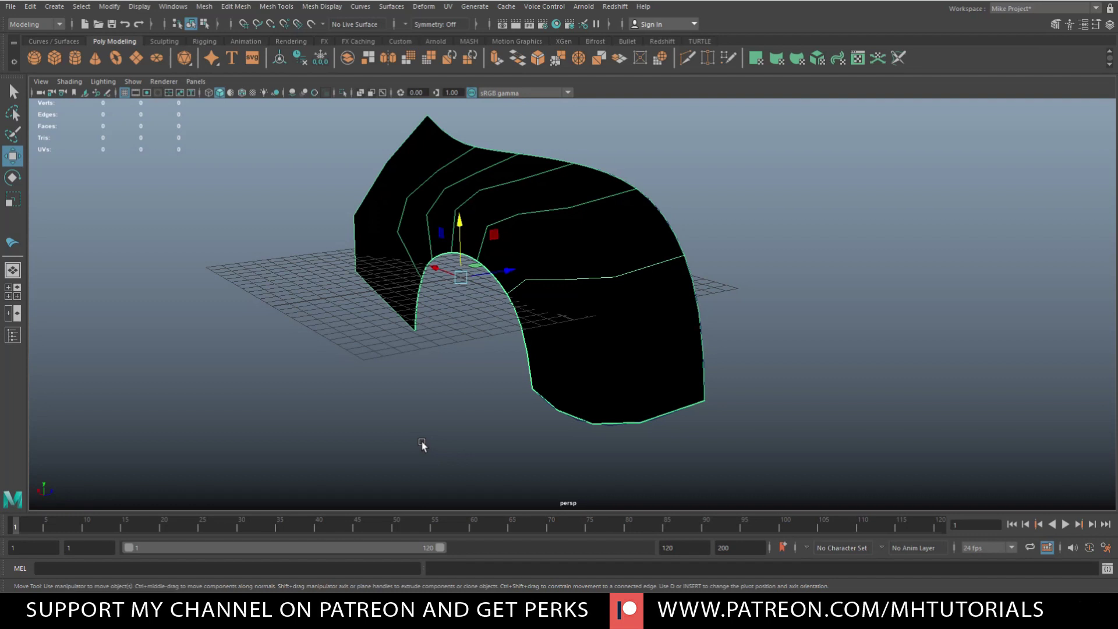
key("ctrl+z")
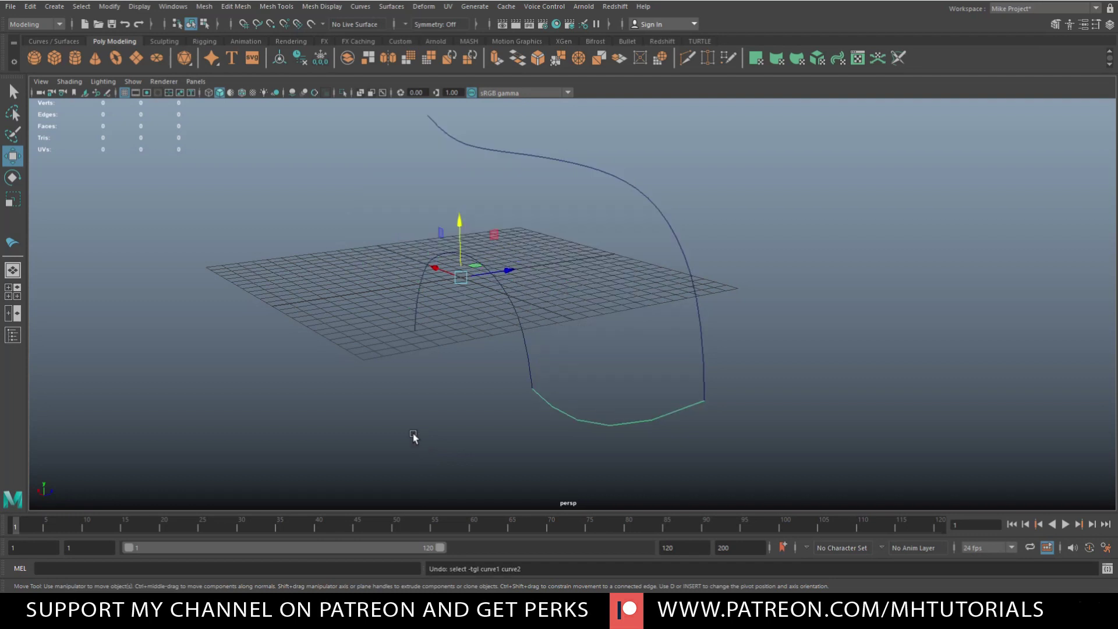
Start a new CV curve with its first point snapped to the arch's free lower end.
mouse_move(325, 421)
left_mouse_down("alt")
mouse_move(392, 421)
mouse_move(358, 398)
mouse_move(358, 419)
mouse_move(339, 429)
left_mouse_up("alt")
left_click_drag(120, 303, 249, 327, "alt")
left_click(54, 6)
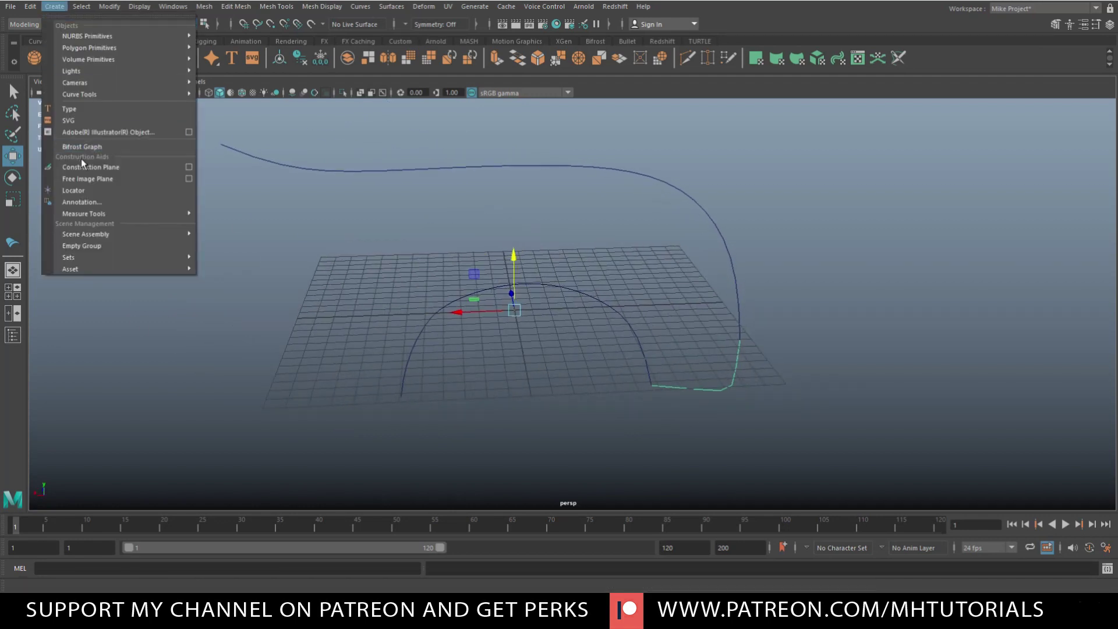
left_click(226, 96)
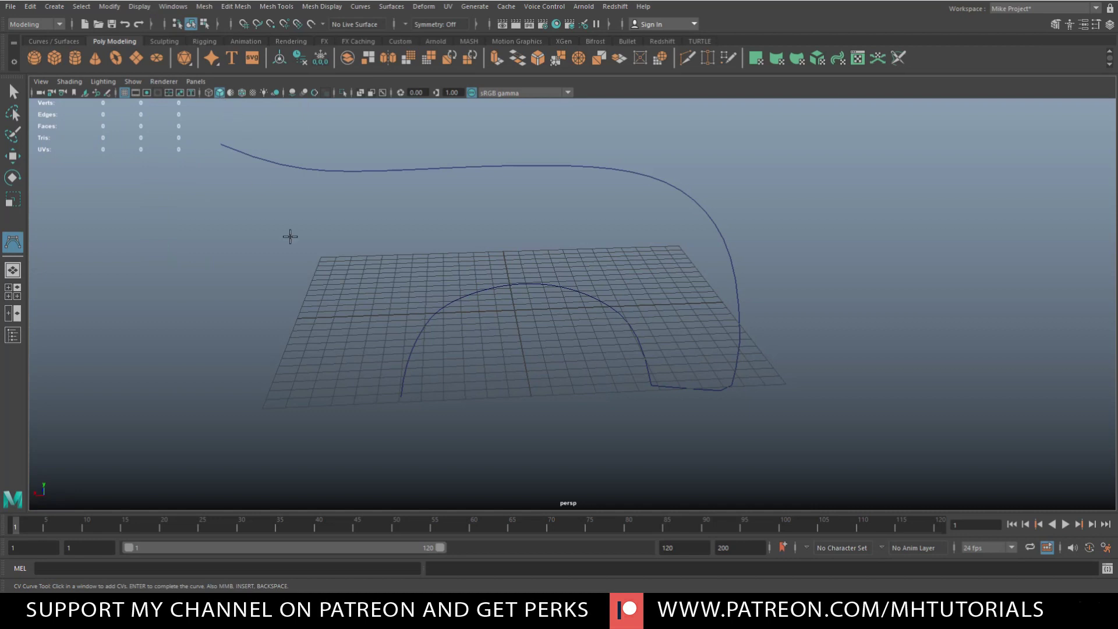
scroll(317, 342, "down", 3)
left_click_drag(318, 342, 427, 318, "alt")
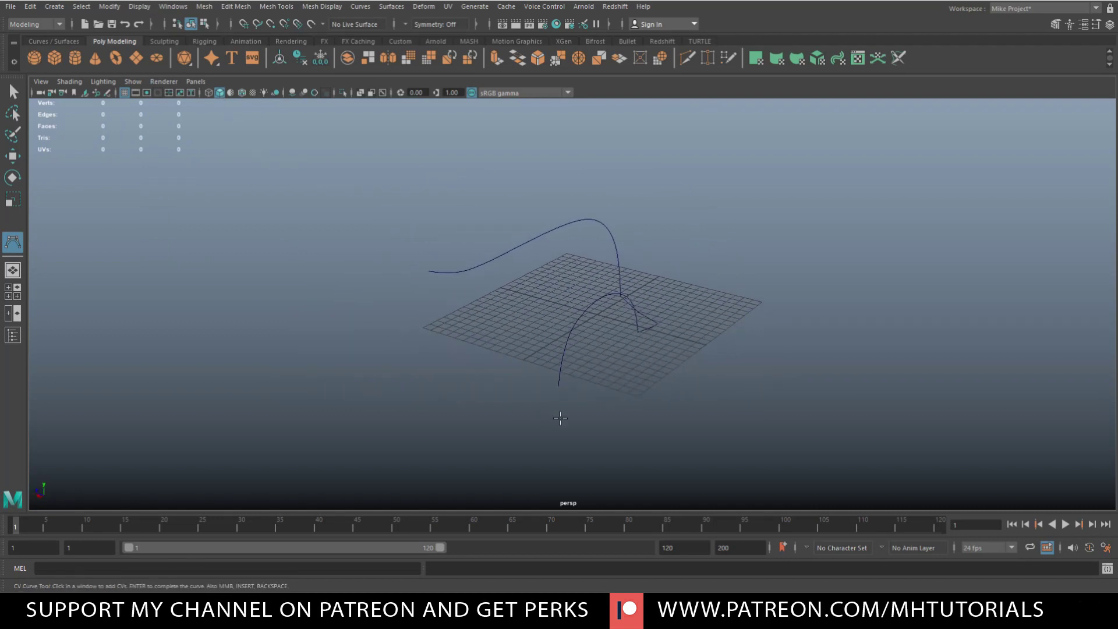
key("c")
left_click(558, 385)
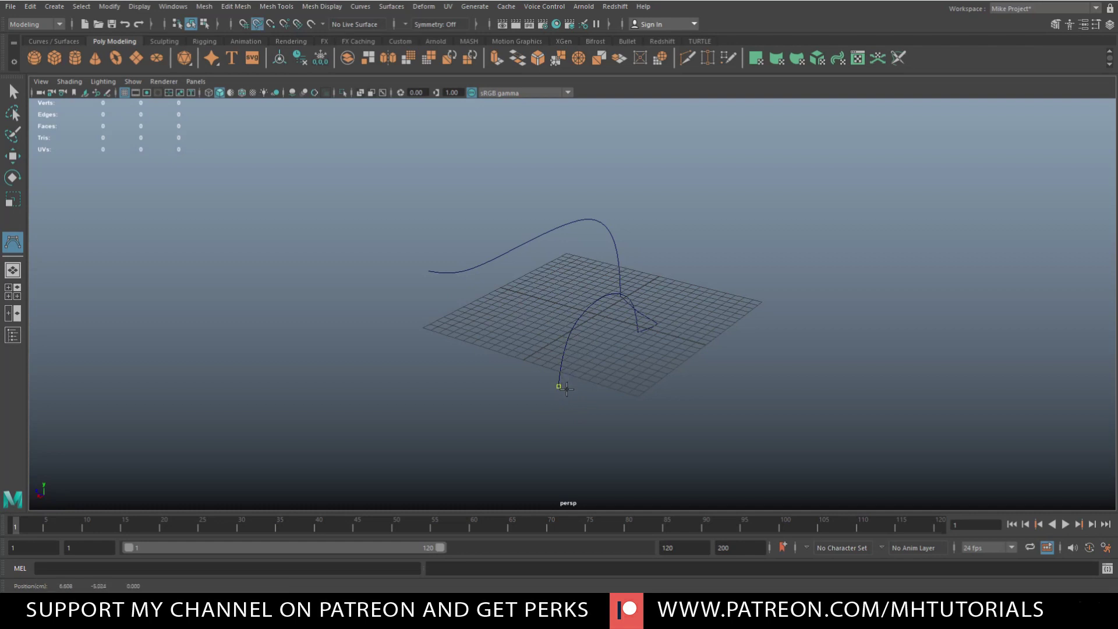
Continue the curve through a winding series of control points and finish it snapped to the large curve's free end.
left_click(529, 387)
left_click(486, 363)
left_click(504, 342)
left_click(484, 323)
left_click(440, 330)
left_click(415, 316)
left_click(408, 290)
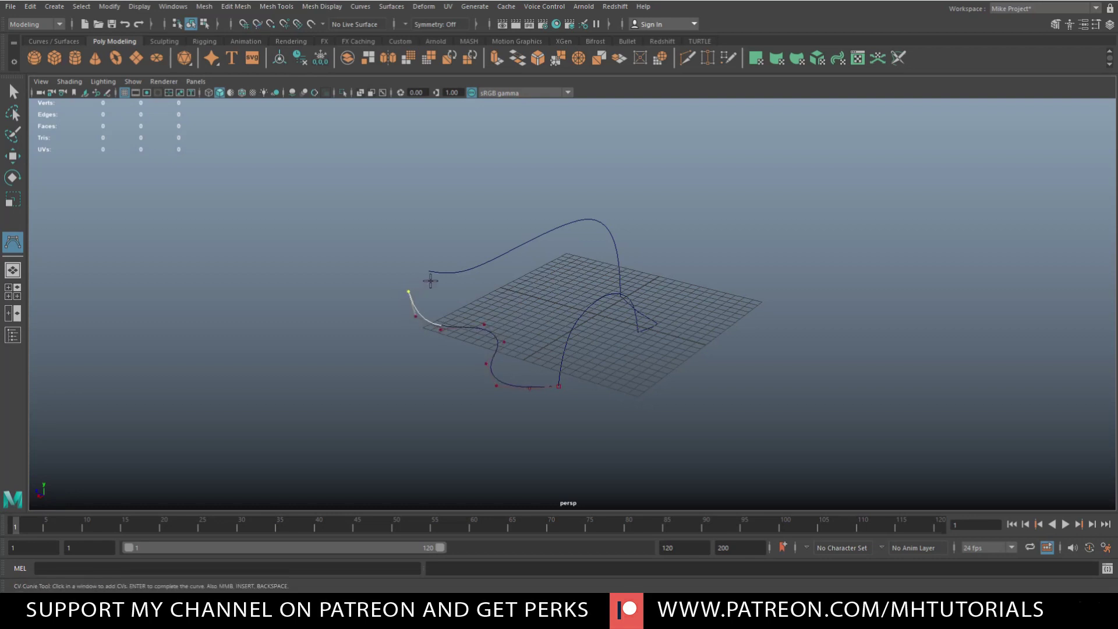
key("c")
scroll(419, 268, "up", 3)
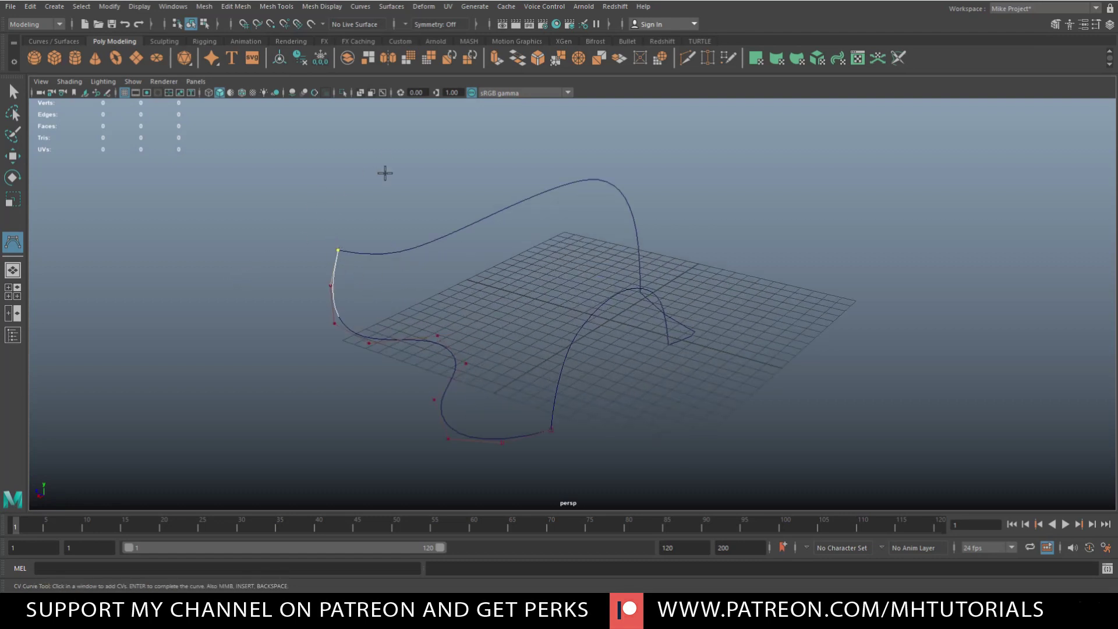
left_click_drag(749, 357, 638, 396, "alt")
key("w")
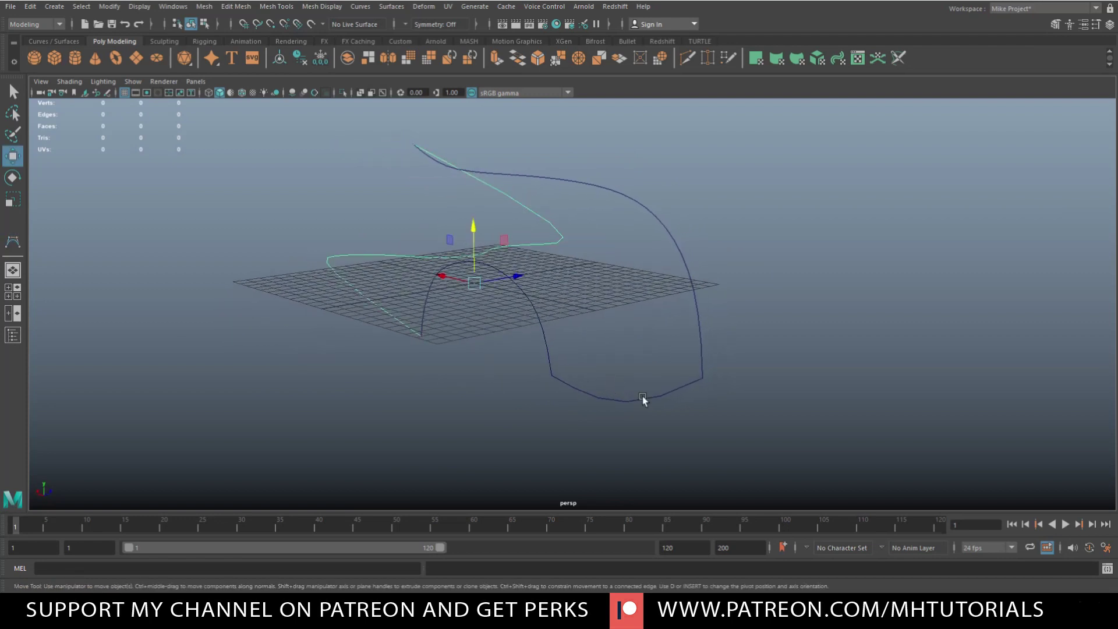
Create a Birail 2 surface using the bowed and winding curves as profiles and the large curve and arch as rails.
left_click(340, 234)
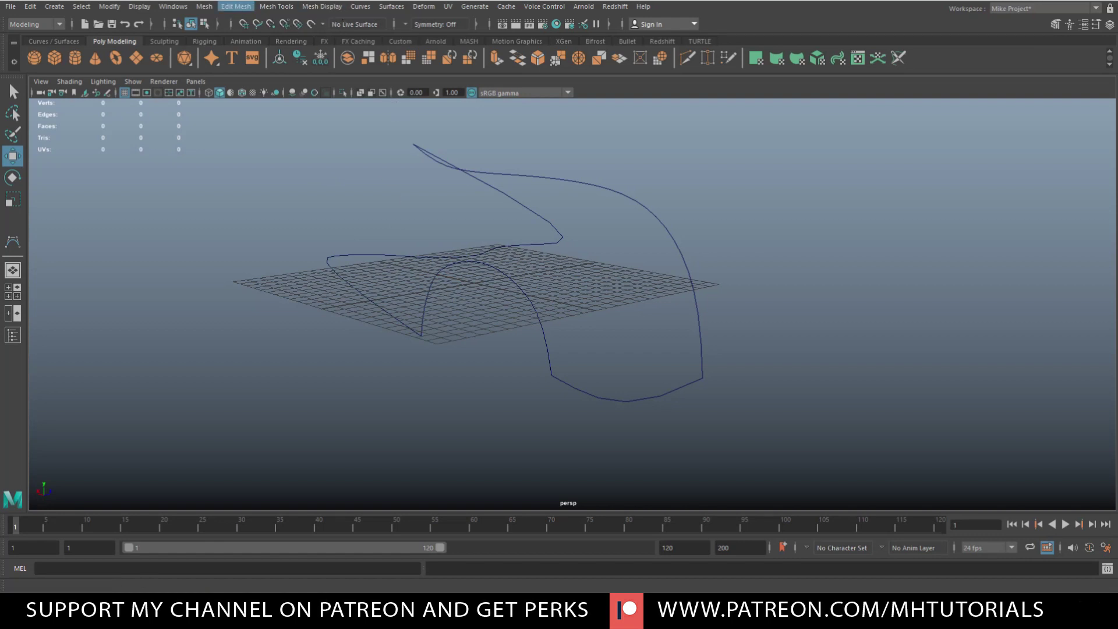
left_click(393, 9)
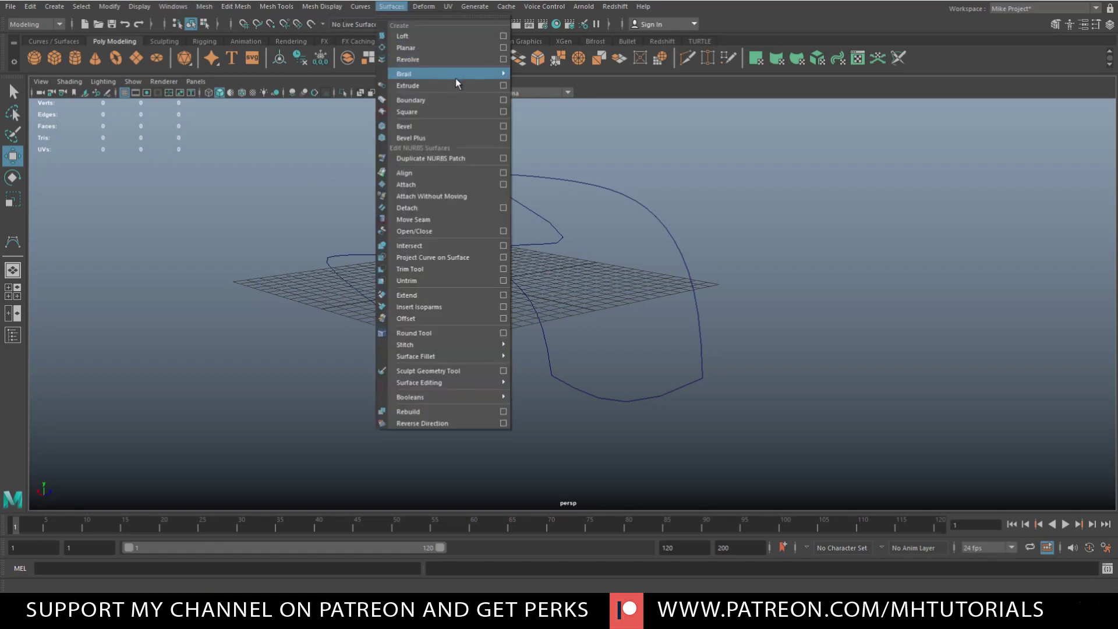
mouse_move(490, 74)
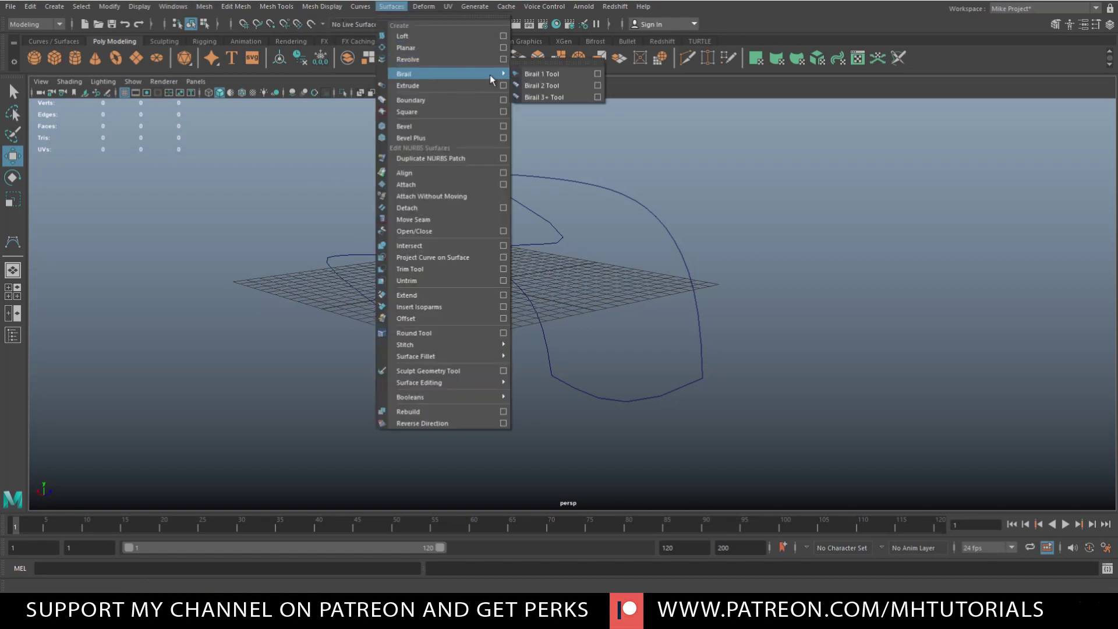
left_click(568, 85)
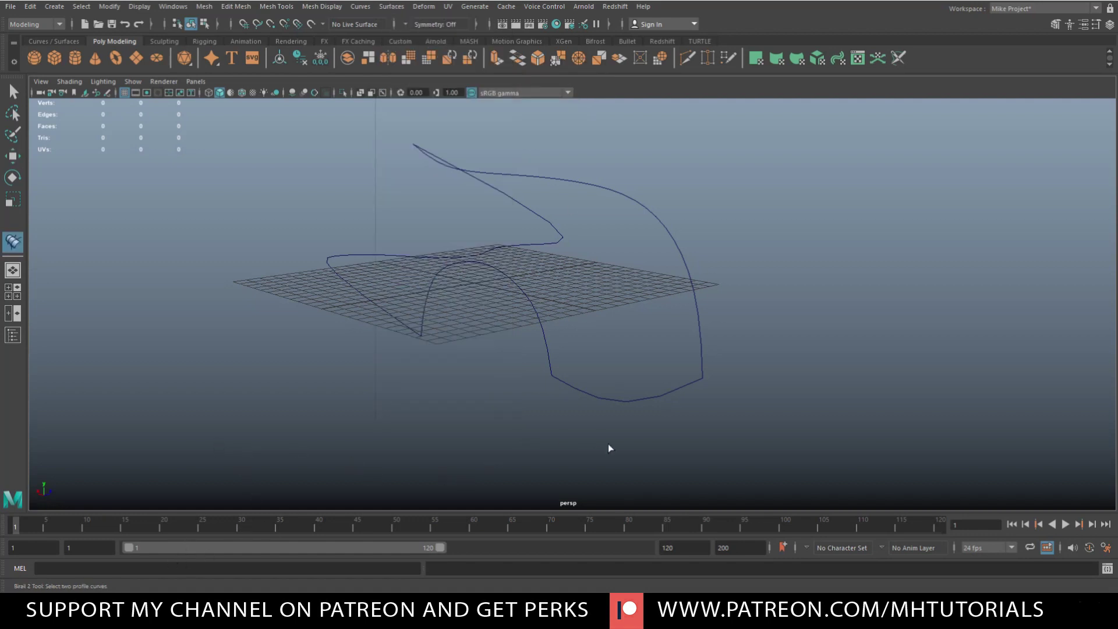
left_click(612, 396)
left_click(496, 237)
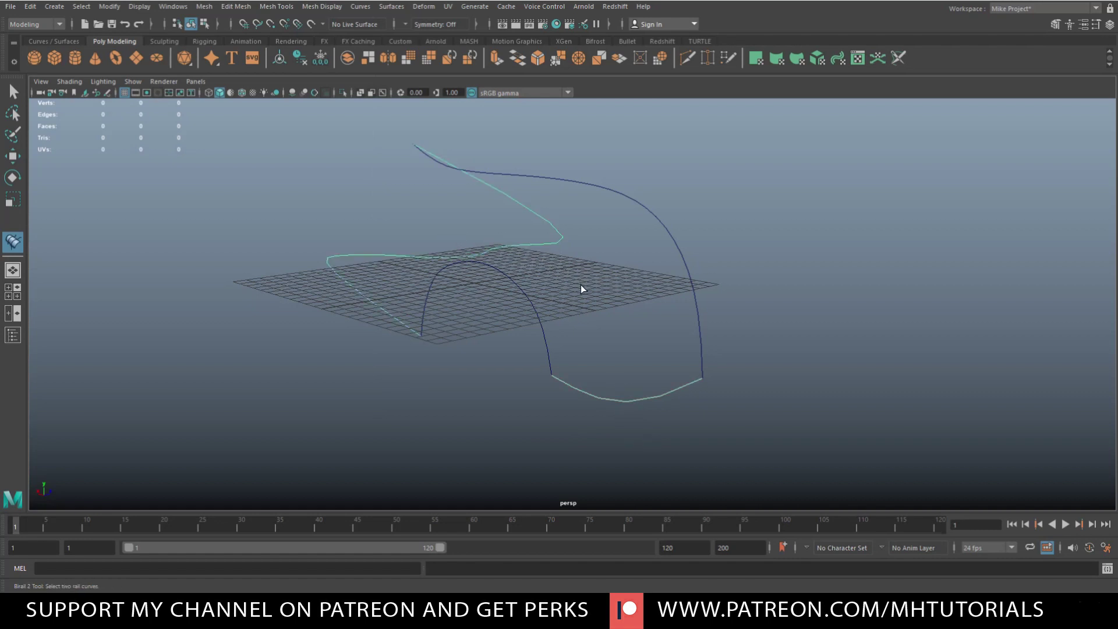
left_click_drag(716, 268, 716, 268)
left_click_drag(555, 313, 581, 317)
Move a control vertex at the birail surface's winding edge inward and upward, pulling that edge away from its profile curve.
left_click_drag(381, 369, 537, 374, "alt")
right_click_drag(438, 317, 373, 309)
left_click_drag(302, 289, 377, 390)
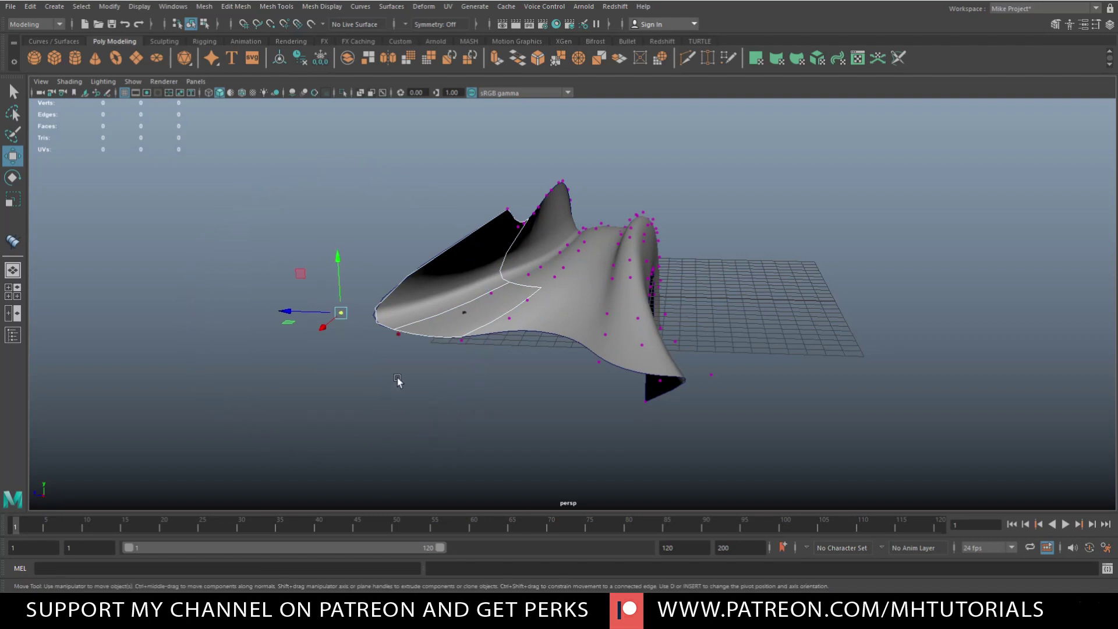
left_click_drag(340, 312, 392, 407)
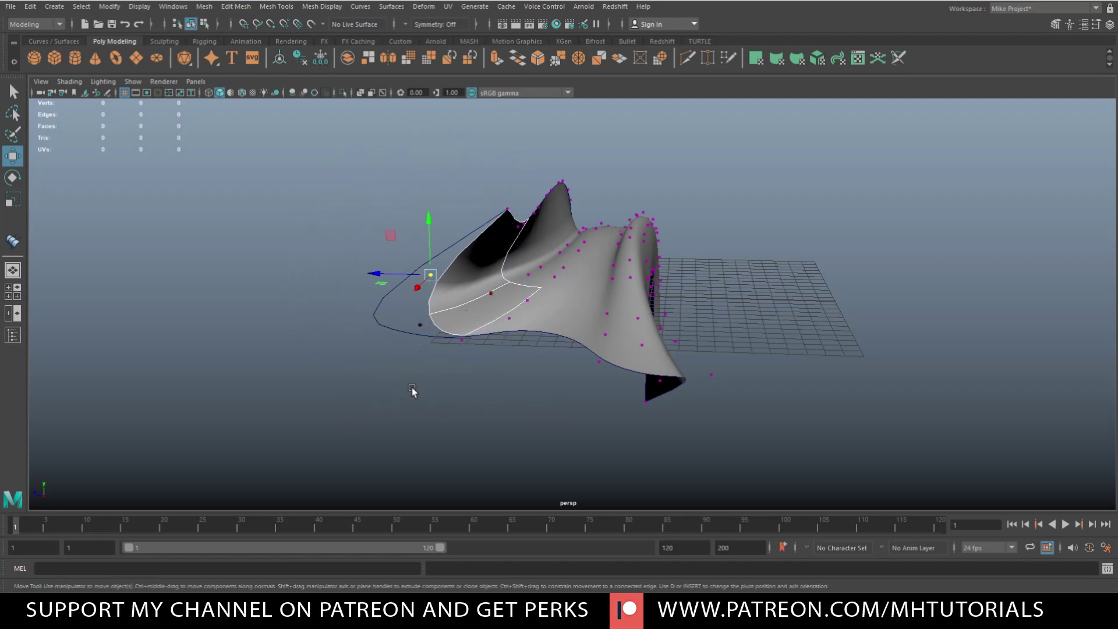
left_click_drag(432, 275, 451, 268)
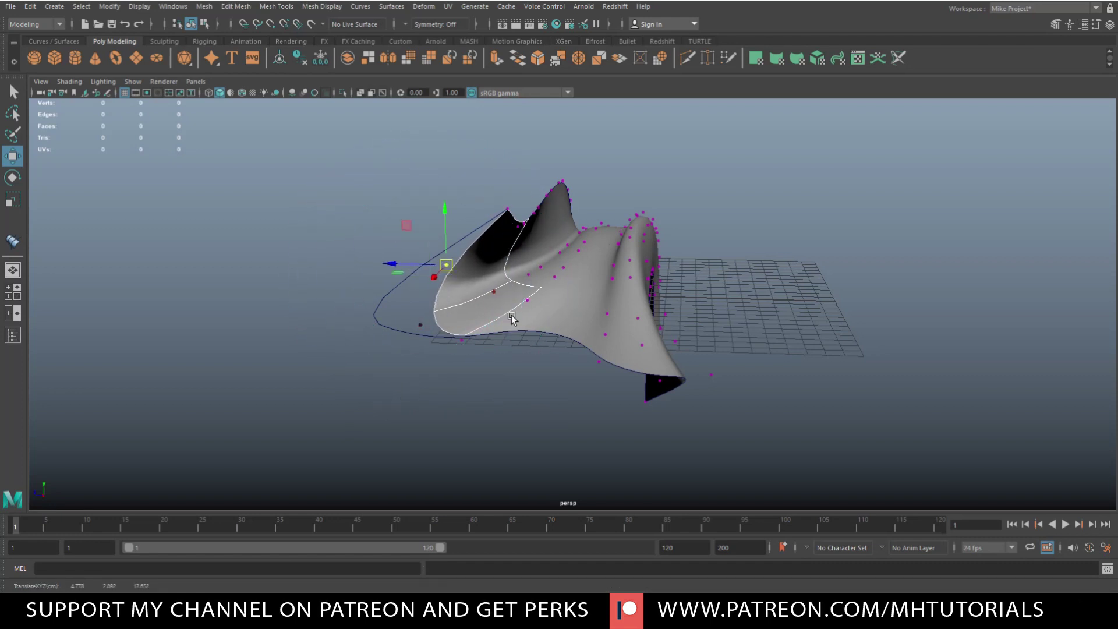
Try moving the bowed profile curve's end vertex off the large rail curve, and undo the move.
left_click_drag(704, 379, 506, 358, "alt")
scroll(640, 390, "up", 2)
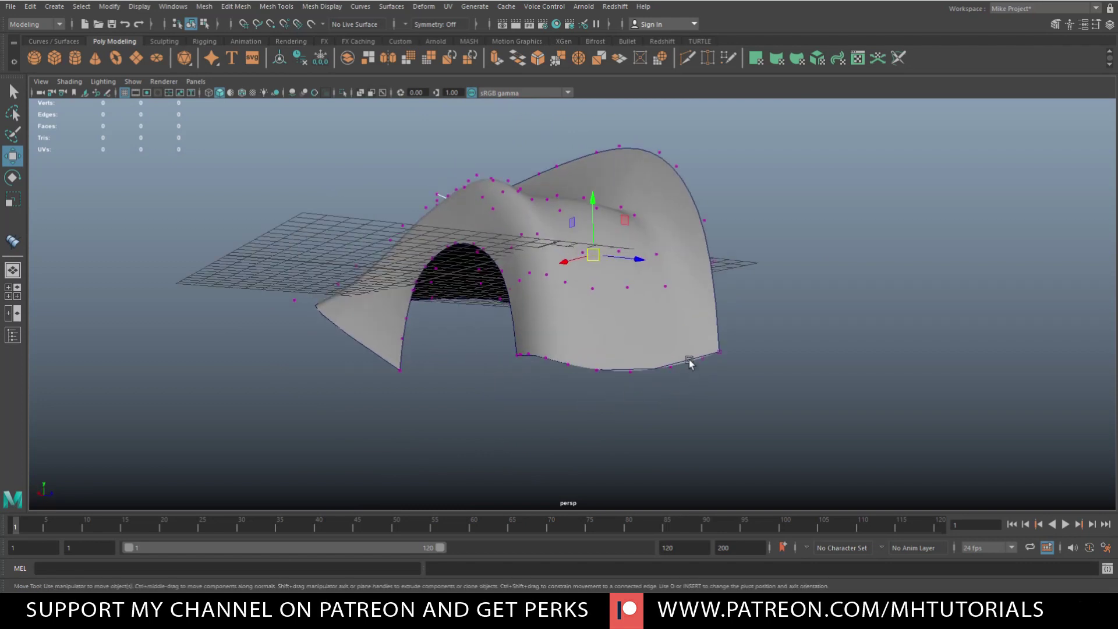
right_click_drag(689, 360, 624, 323)
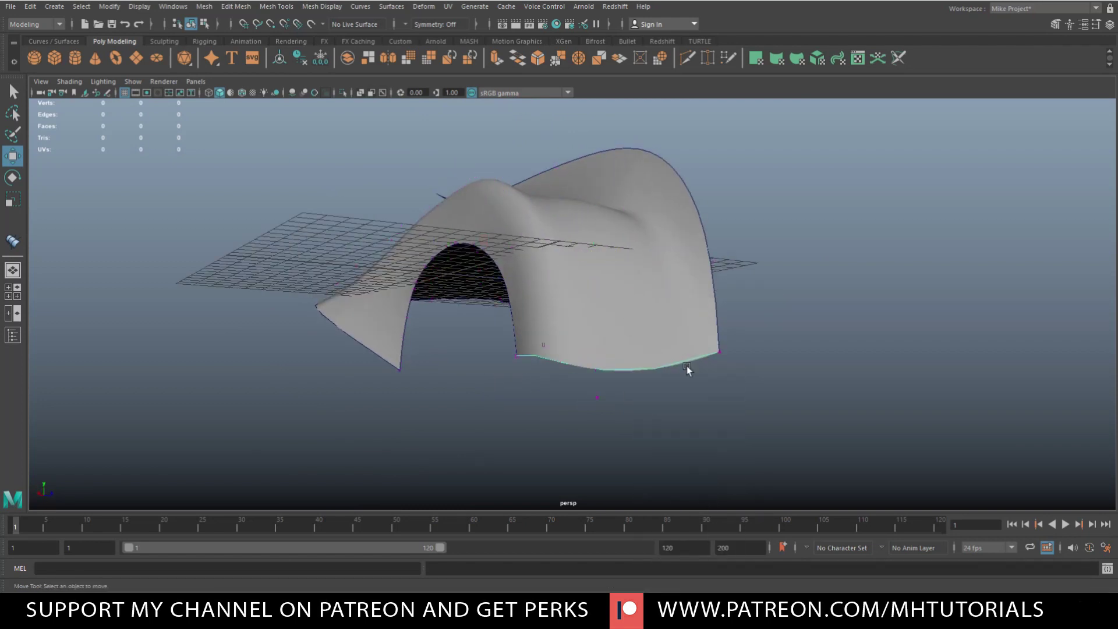
left_click(717, 349)
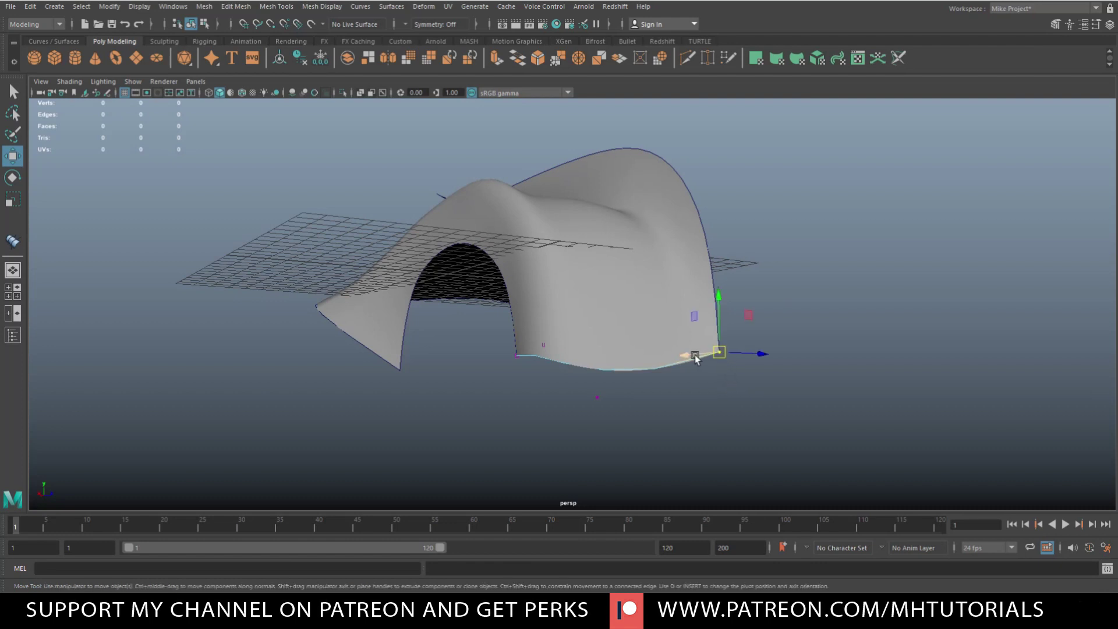
left_click_drag(694, 354, 661, 358)
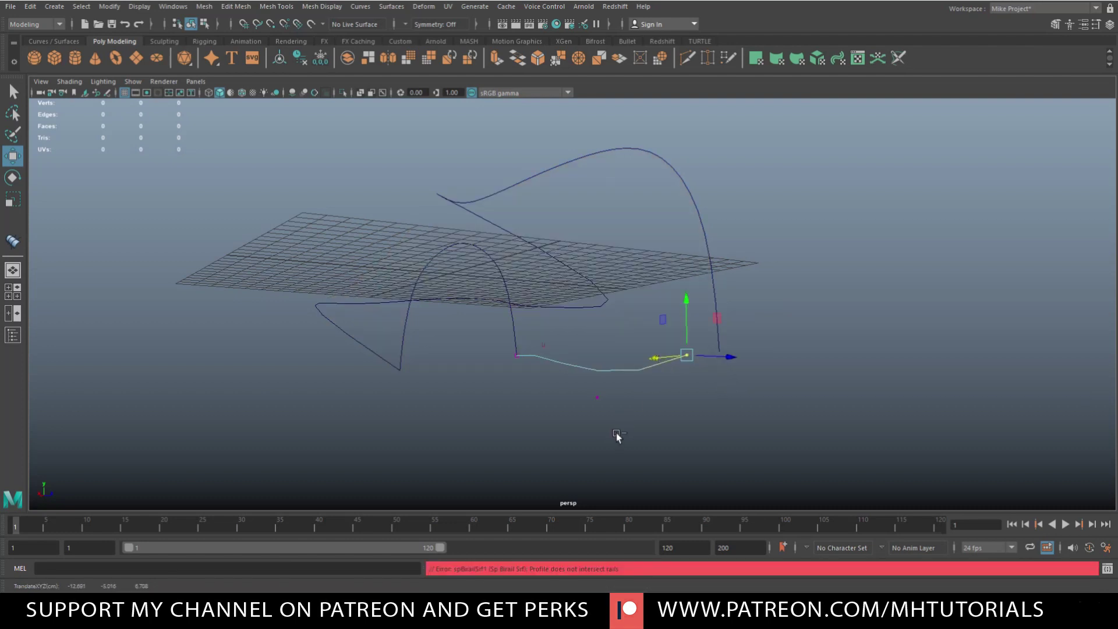
key("ctrl+z")
Select the birail surface and inspect its shape from several angles.
left_click_drag(463, 410, 536, 288, "alt")
left_click(550, 248)
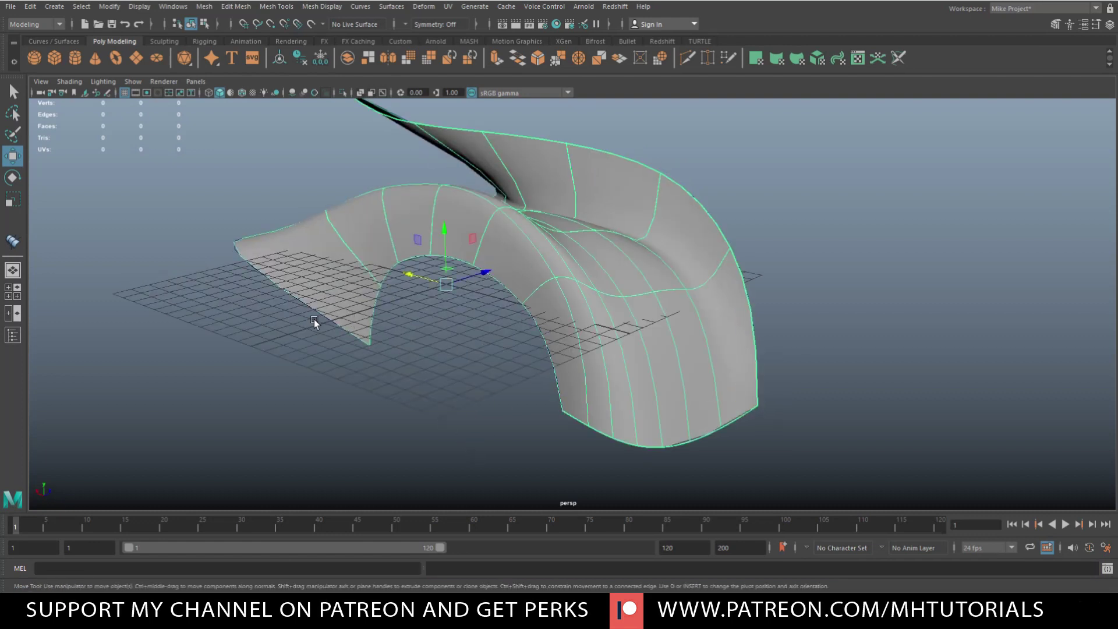
scroll(272, 338, "down", 5)
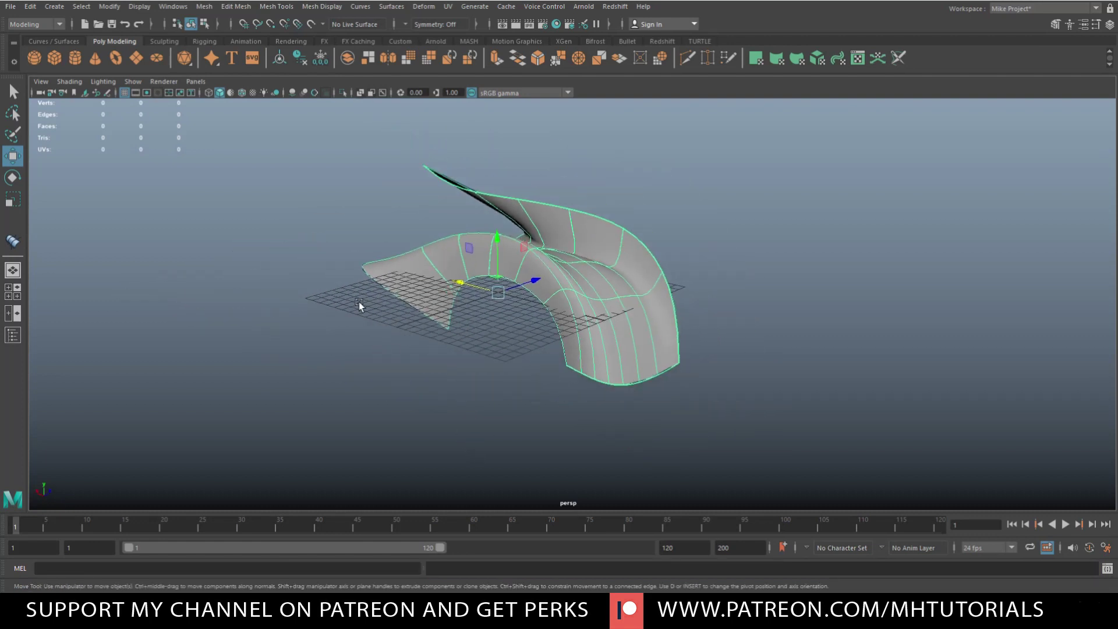
left_click_drag(321, 271, 574, 352, "alt")
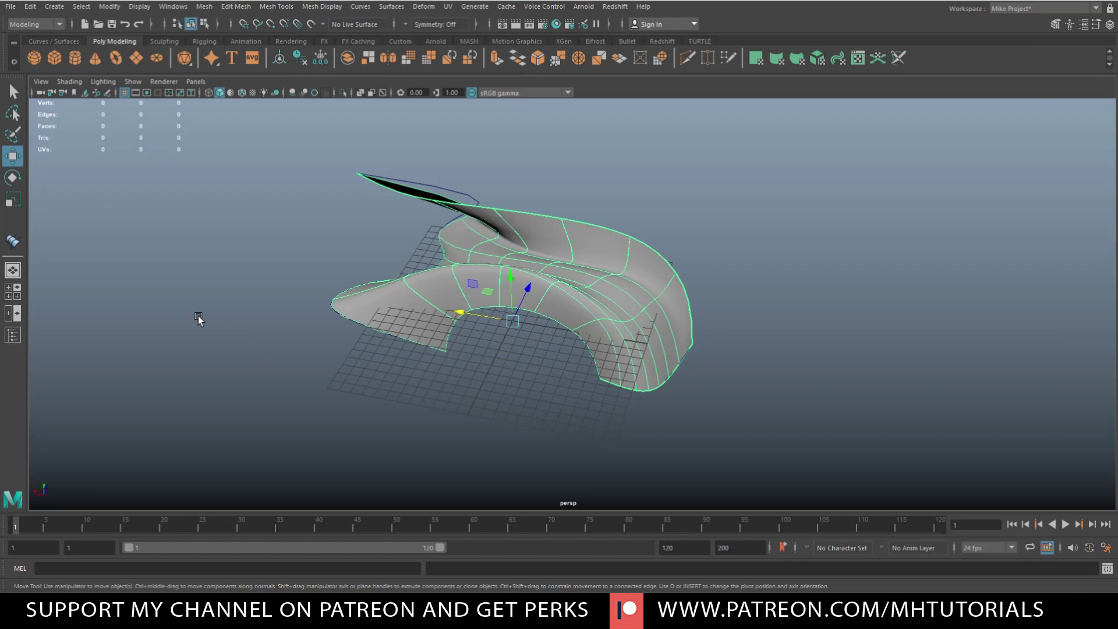
left_click_drag(235, 367, 175, 357, "alt")
Show the Outliner, look at the Convert options for the selected surface, and deselect the surface.
left_click(12, 338)
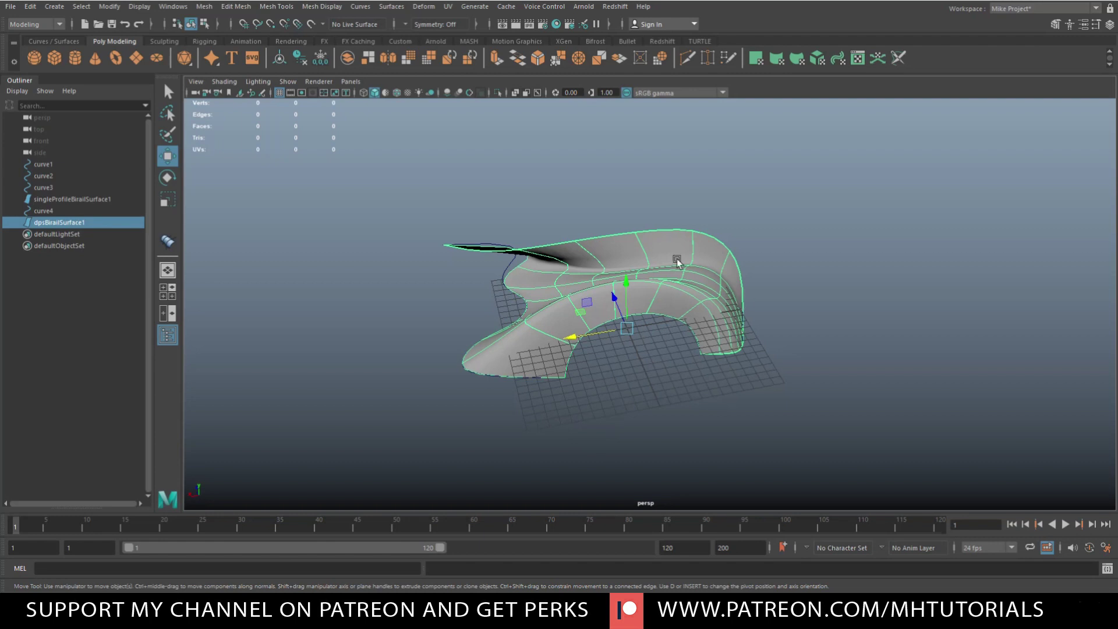
left_click(109, 7)
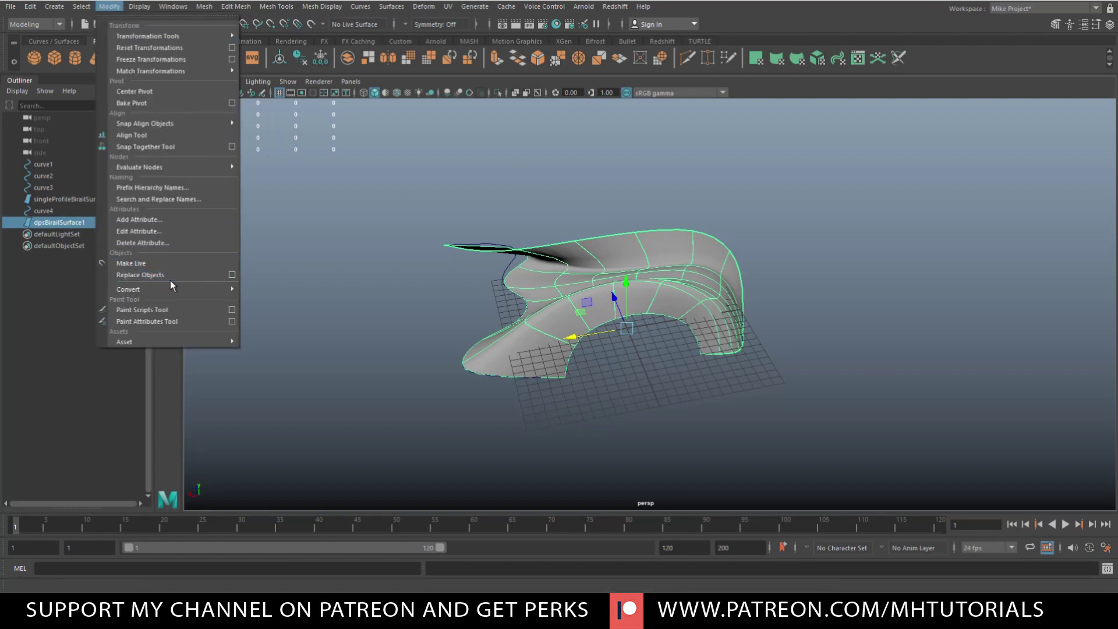
mouse_move(173, 290)
left_click(855, 215)
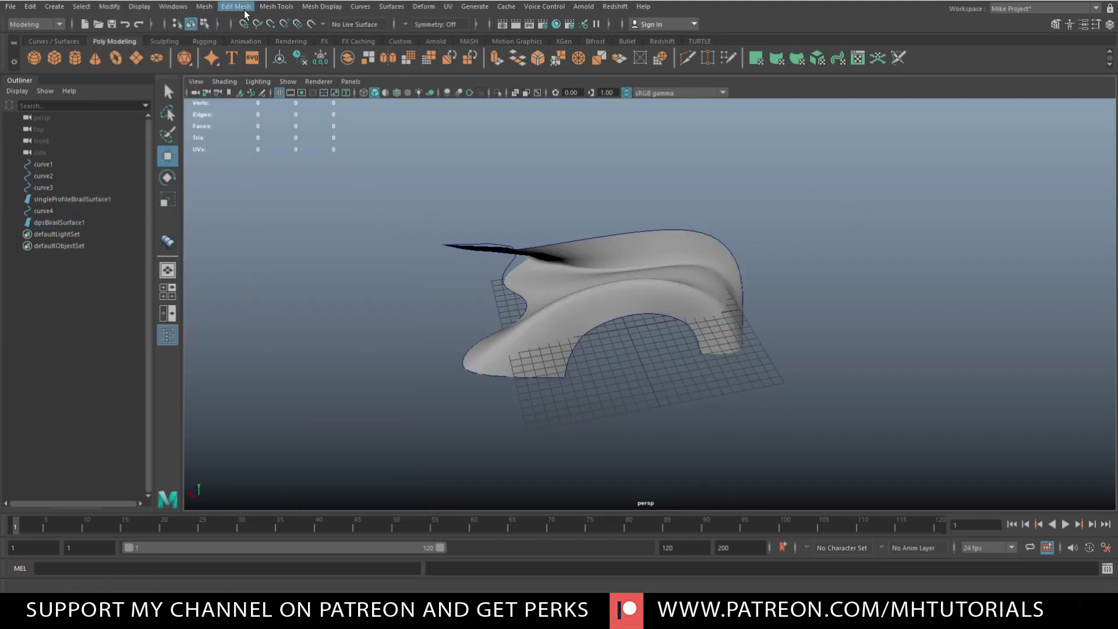
Review the Birail 2 tool's options, close them and view the finished surface from another angle.
left_click(387, 7)
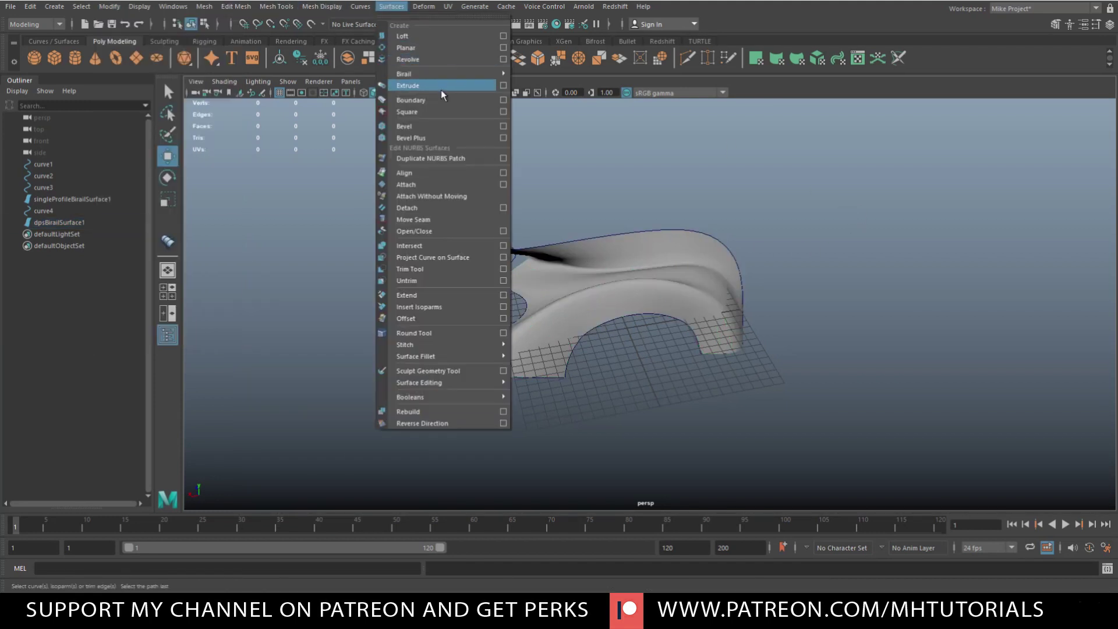
mouse_move(448, 74)
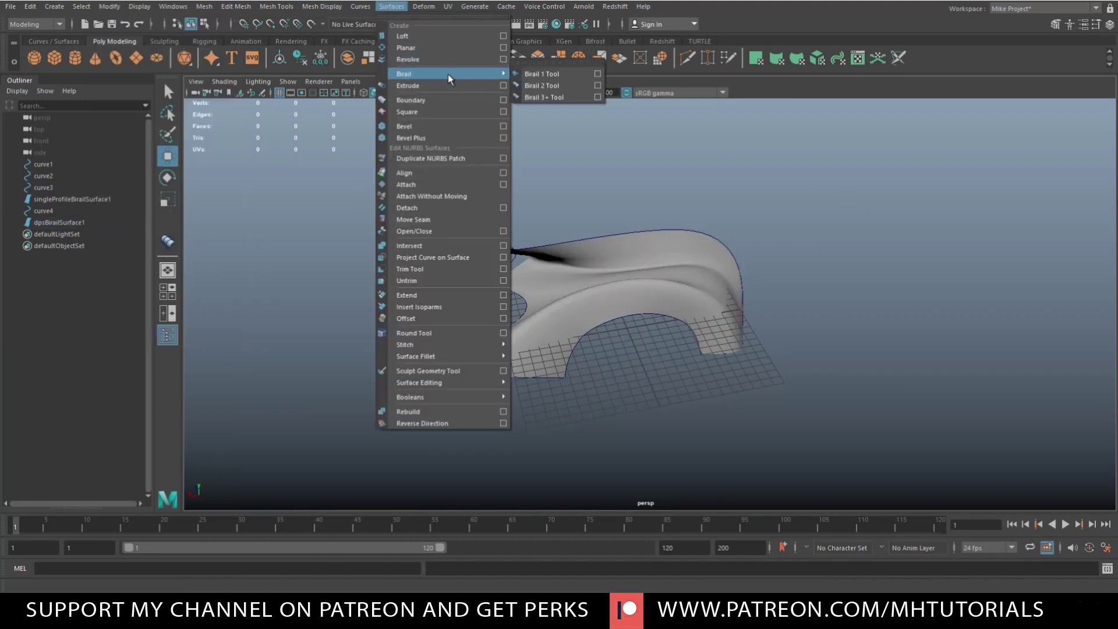
left_click(597, 86)
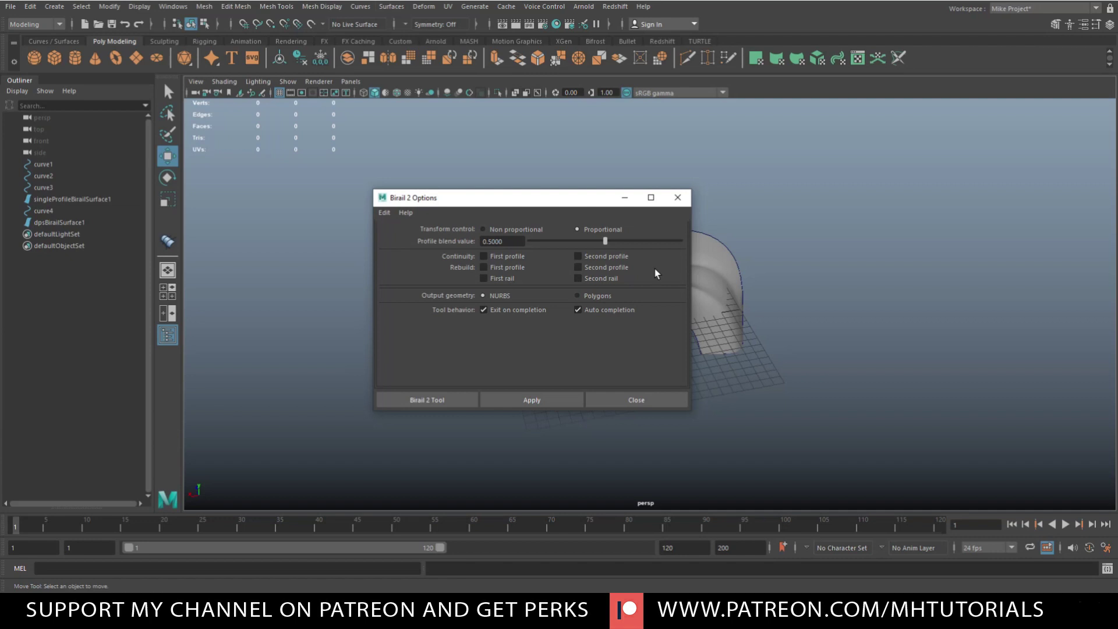
left_click(673, 204)
left_click_drag(886, 394, 804, 377, "alt")
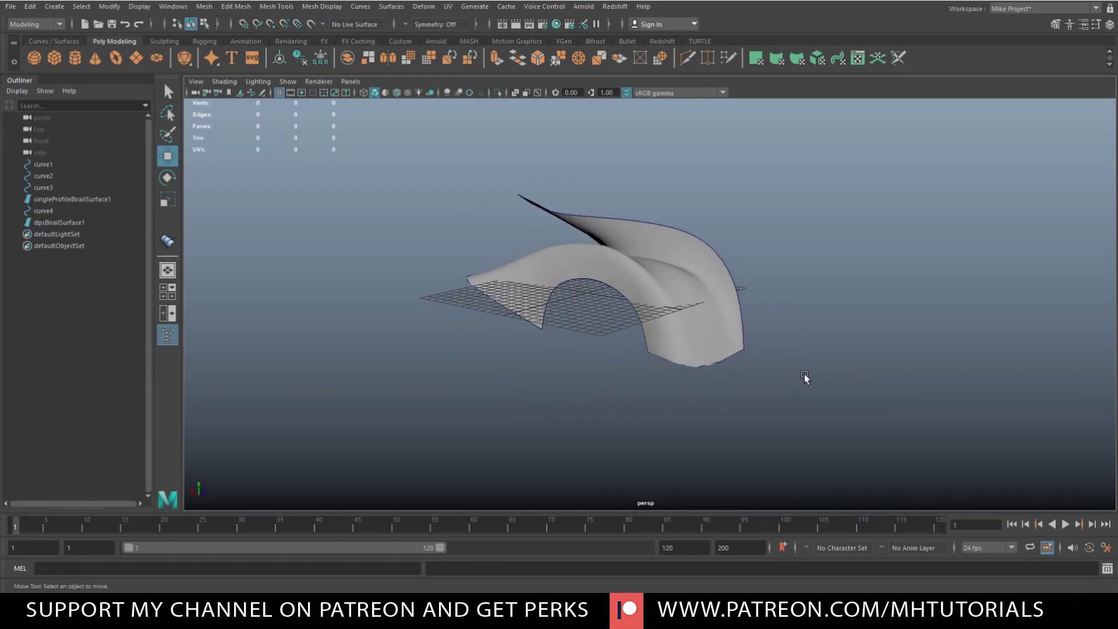